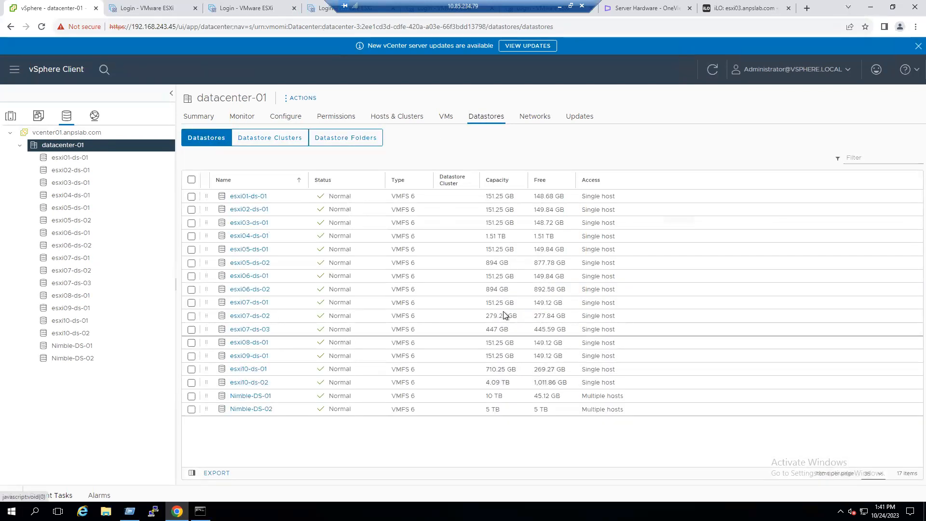
Sort the datastores of datacenter-01 by capacity, largest first, to identify the affected datastore.
click(499, 183)
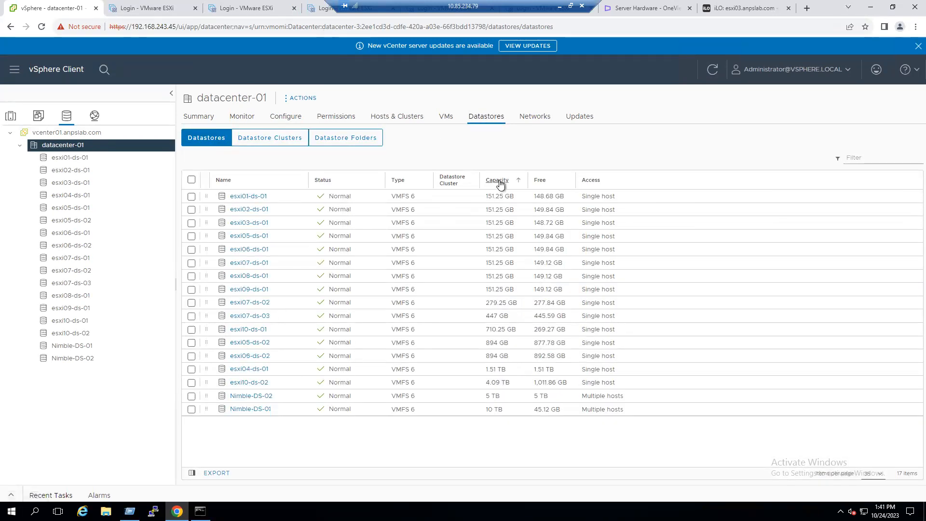
click(501, 183)
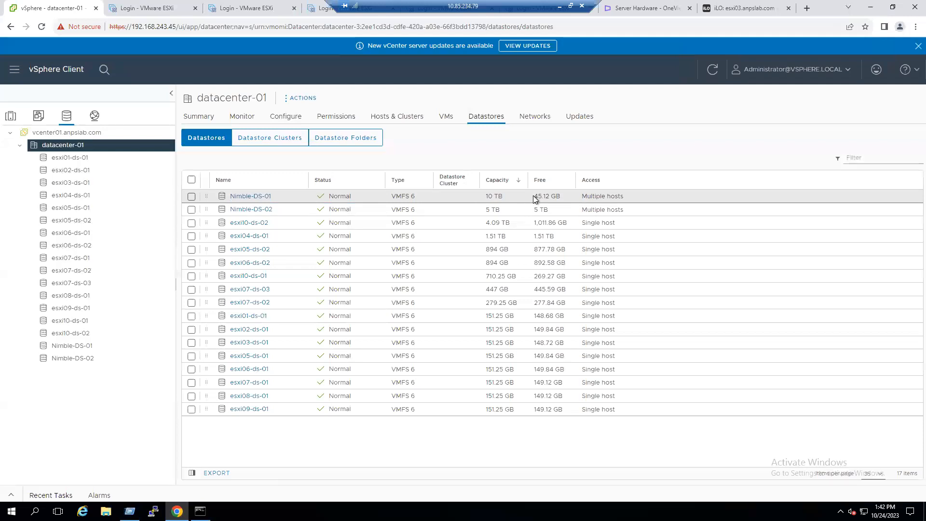
click(557, 7)
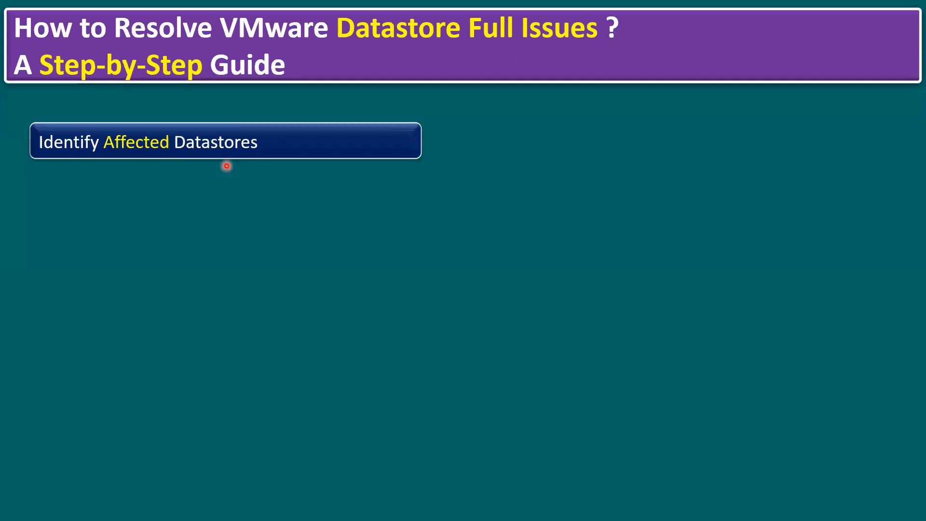
key(Right)
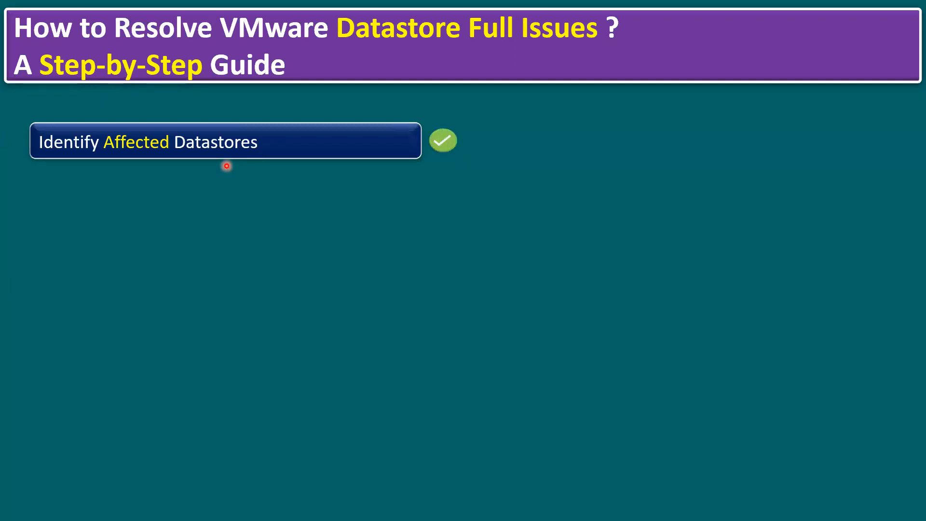
key(Right)
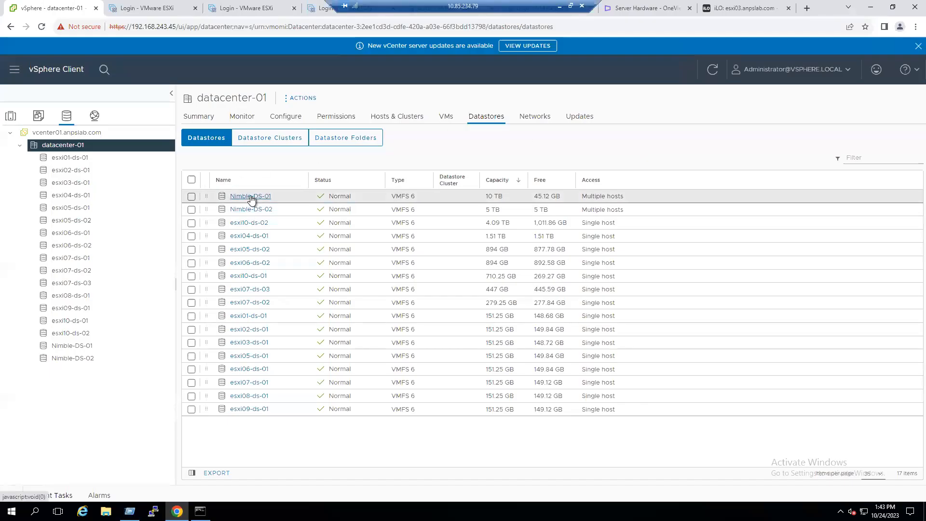
Open the ISOs folder among the files of the Nimble-DS-01 datastore.
click(251, 197)
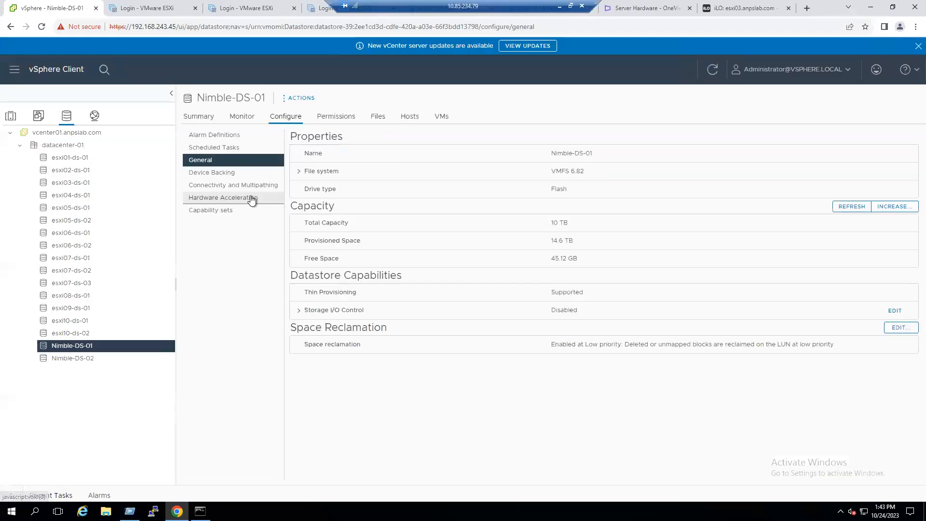
click(380, 119)
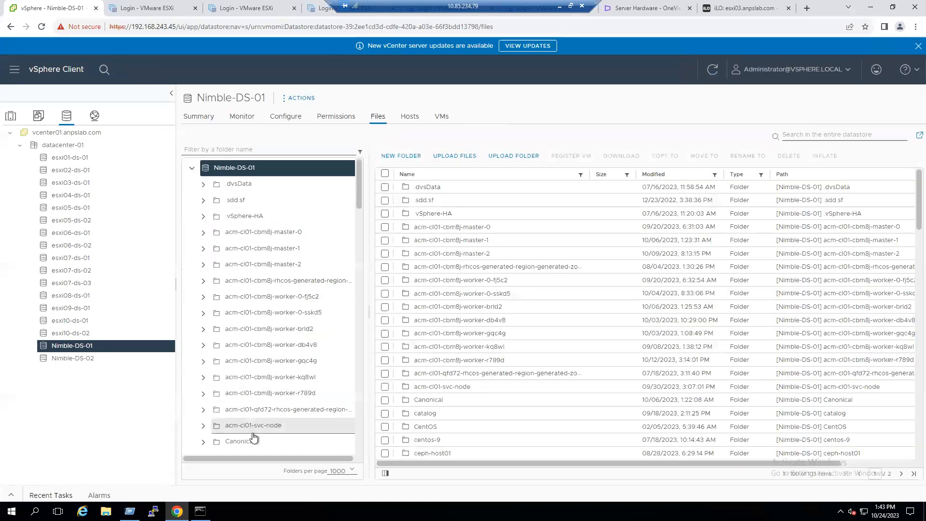
scroll(253, 436, down, 2)
scroll(255, 436, down, 8)
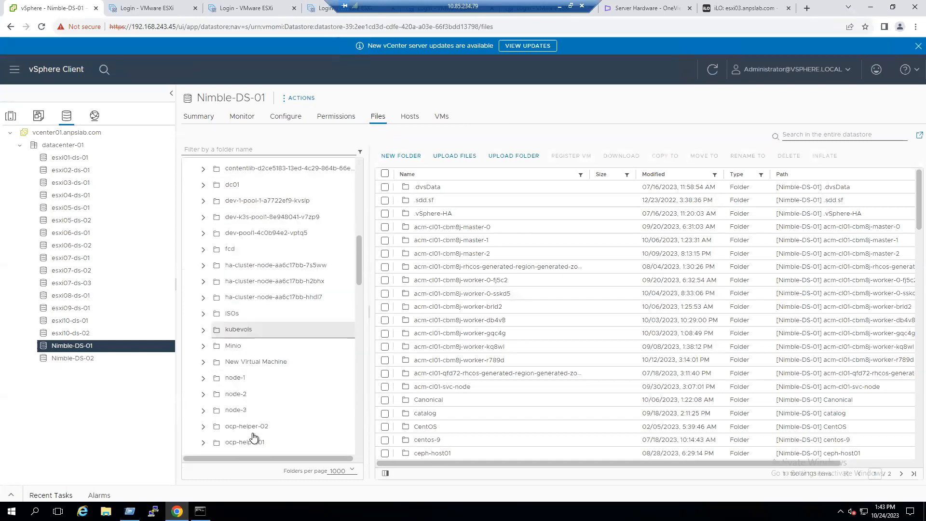
click(236, 317)
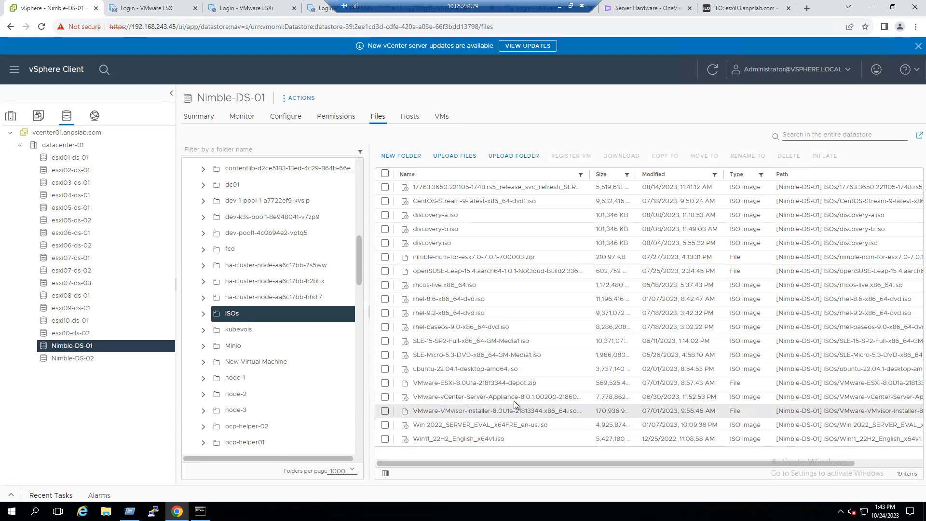
Delete the VMware-vCenter-Server-Appliance-8.0.1 ISO and the VMware-VMvisor-Installer-8.0U1a file from the ISOs folder.
click(388, 398)
click(386, 412)
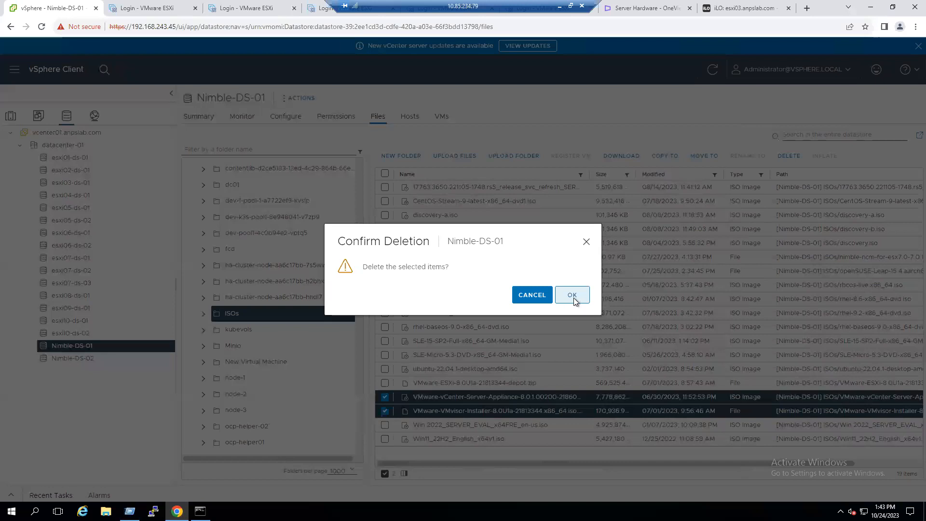
click(573, 296)
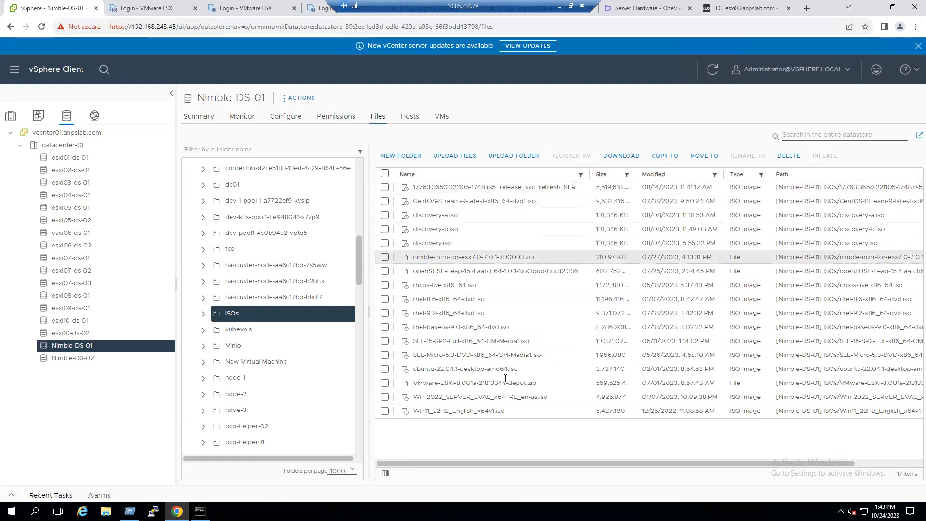
Delete VMware-ESXi-8.0U1a-21813344-depot.zip from the ISOs folder.
click(384, 383)
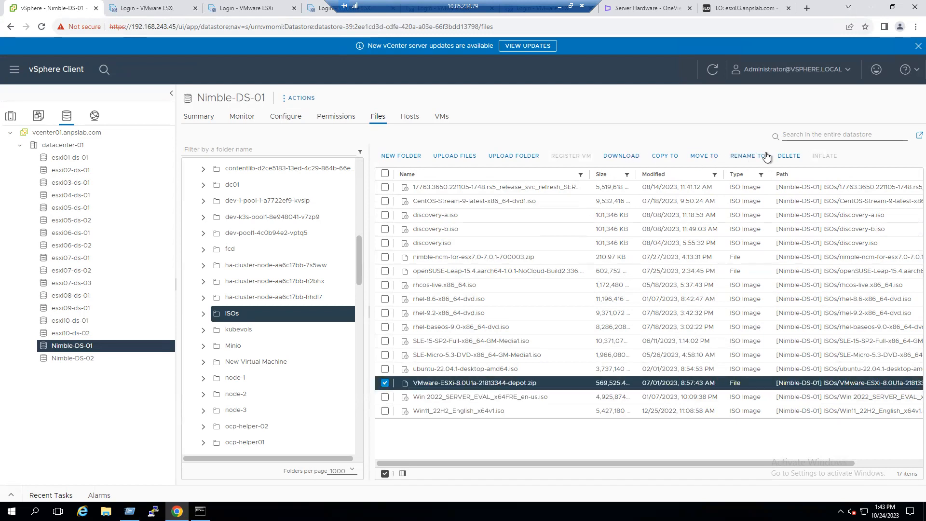
click(788, 156)
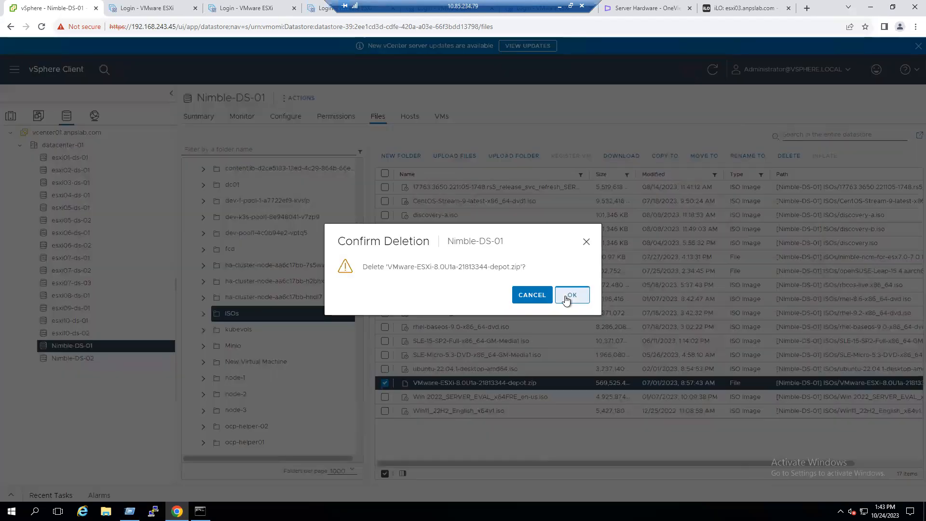
click(567, 296)
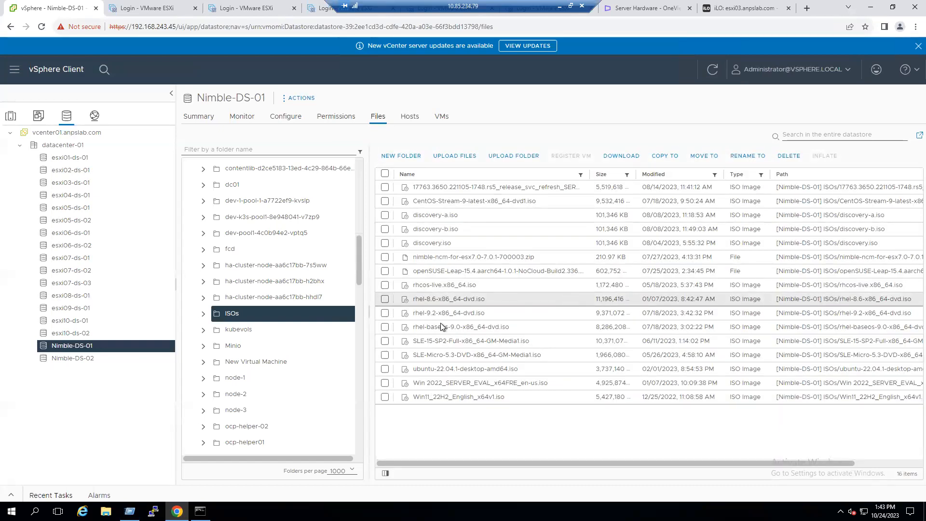
Delete rhel-baseos-9.0-x86_64-dvd.iso from the ISOs folder.
click(383, 328)
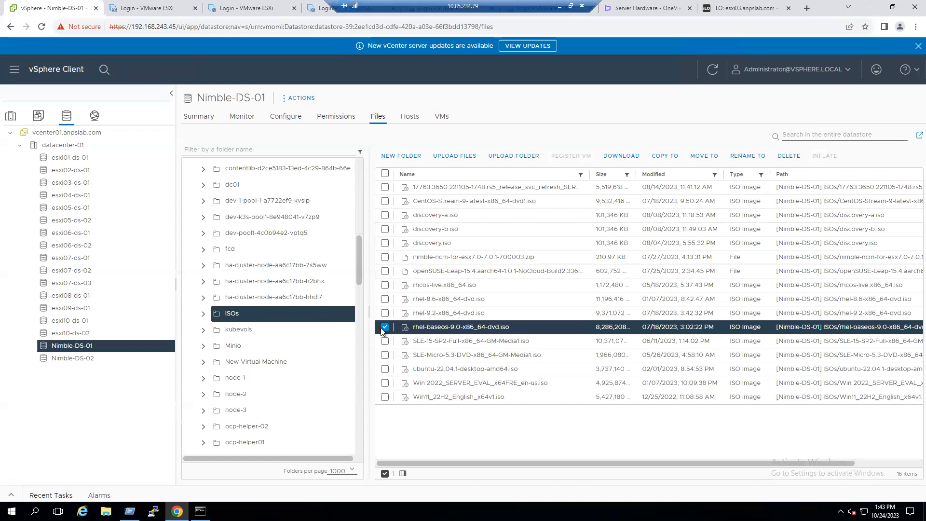
click(789, 157)
click(576, 295)
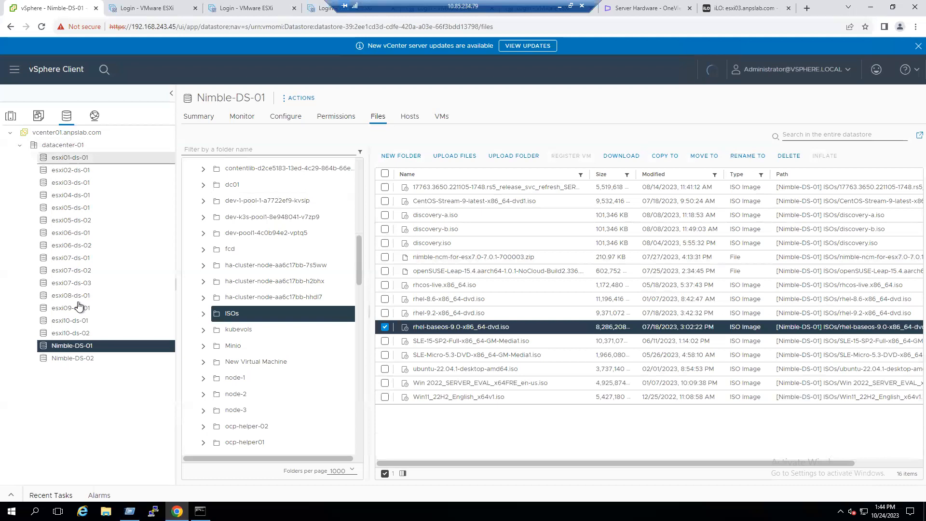
Return to the datastore list of datacenter-01, reload it and check the free space of Nimble-DS-01.
click(62, 147)
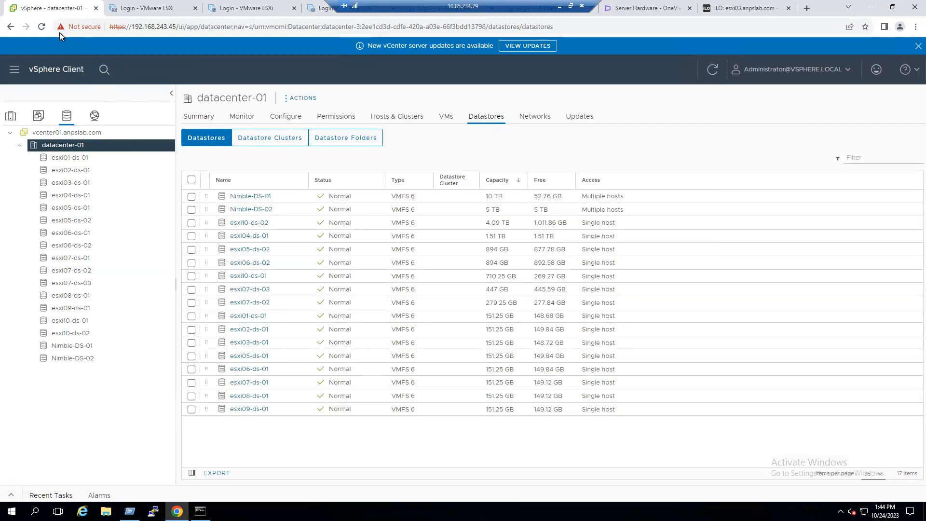
click(42, 26)
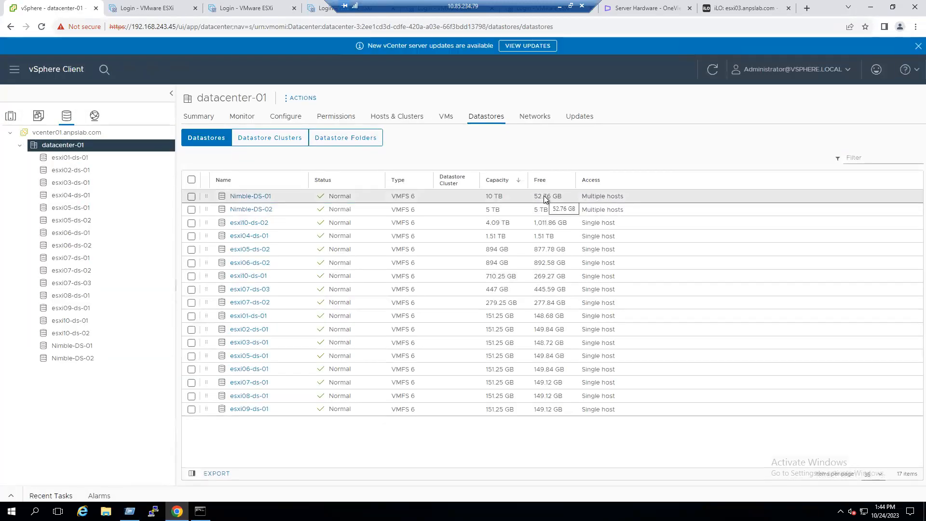
click(27, 131)
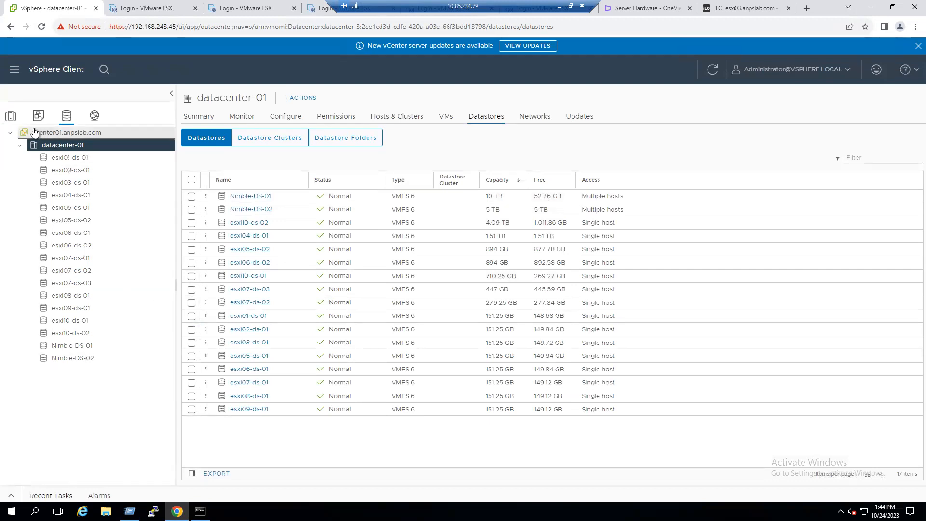
Delete the unused virtual machine "rhel - 9 - VM" in cluster-01 from disk.
click(11, 117)
click(29, 158)
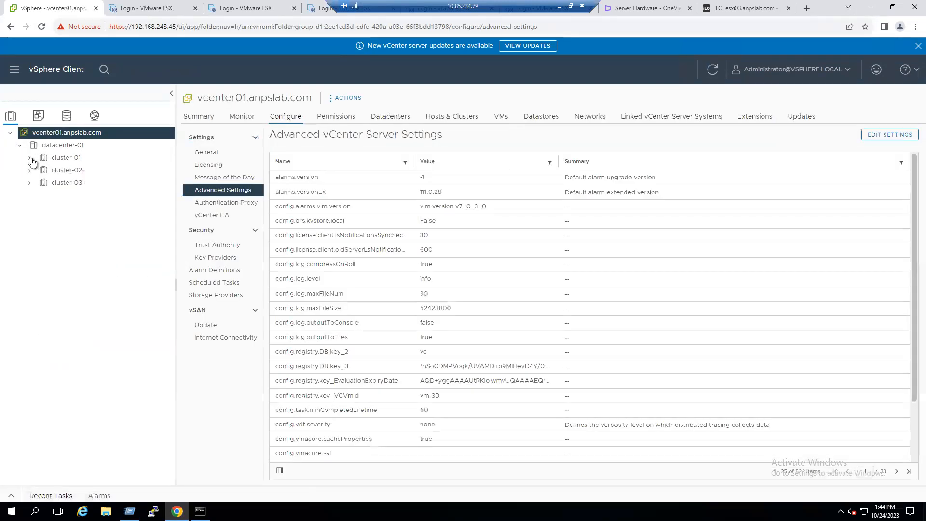
click(39, 115)
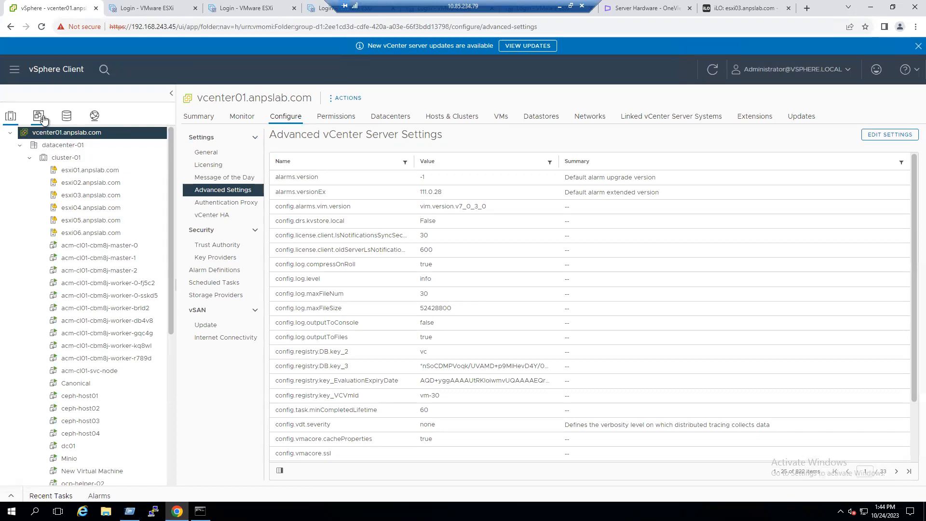
click(10, 115)
scroll(73, 246, down, 5)
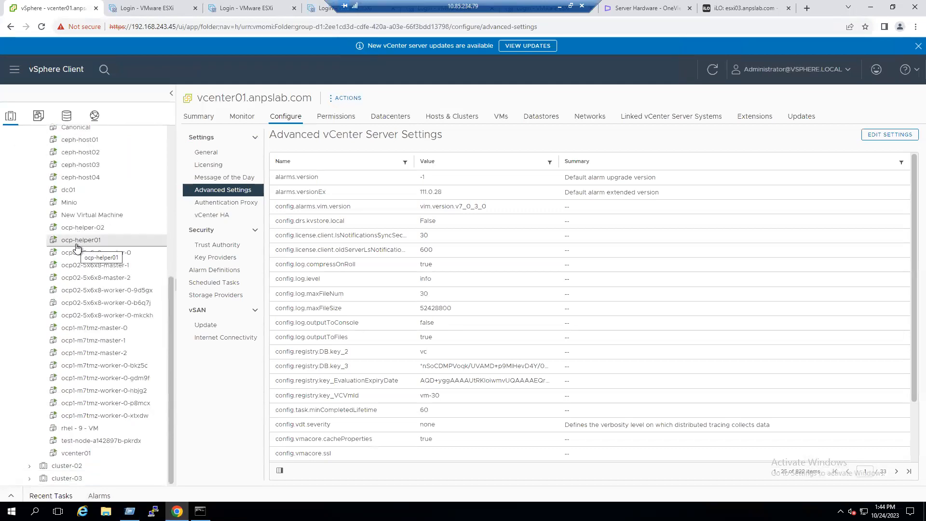
click(77, 430)
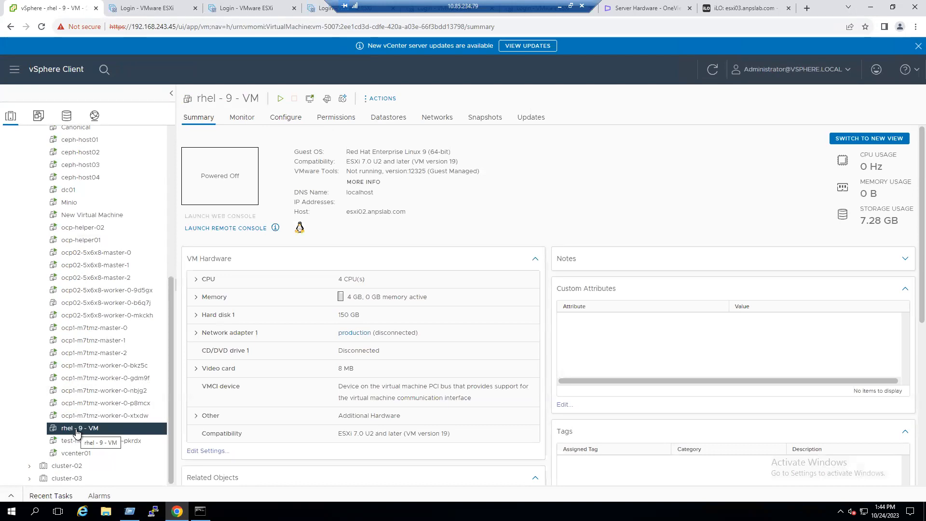
right_click(77, 431)
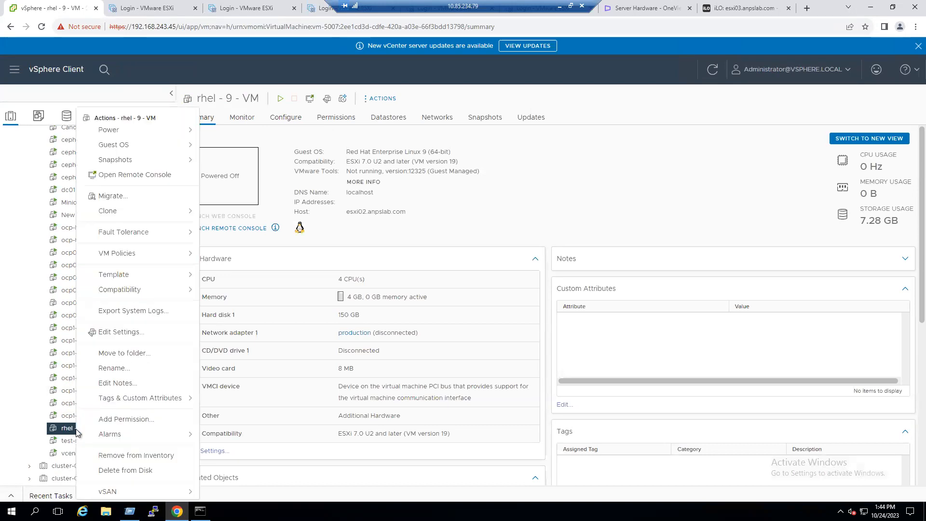
click(106, 471)
click(573, 311)
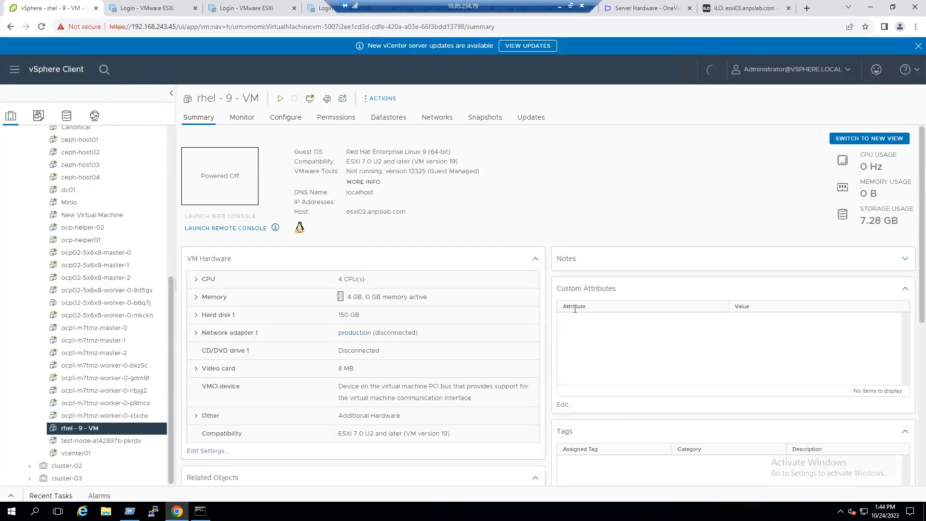
Open the RHEL8.6 template in the Templates folder of datacenter-01 and look over its storage usage and available actions.
click(40, 117)
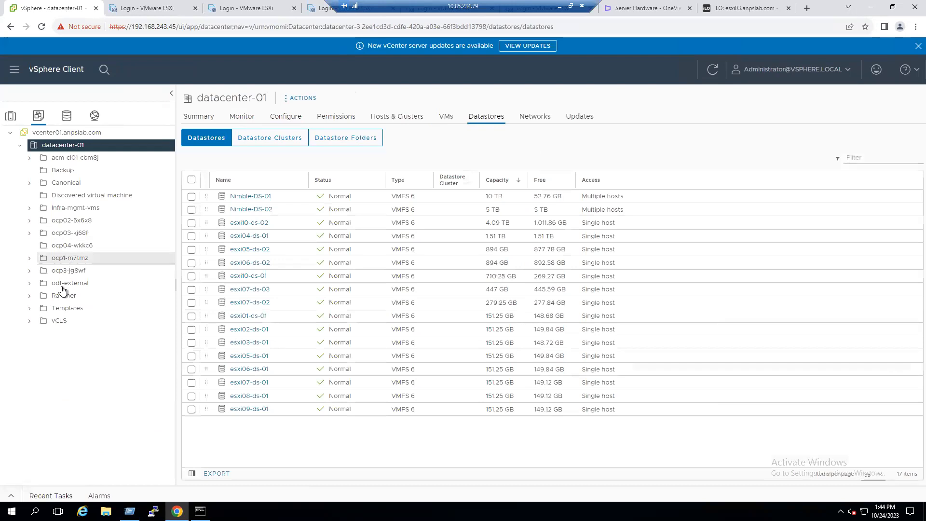
click(30, 309)
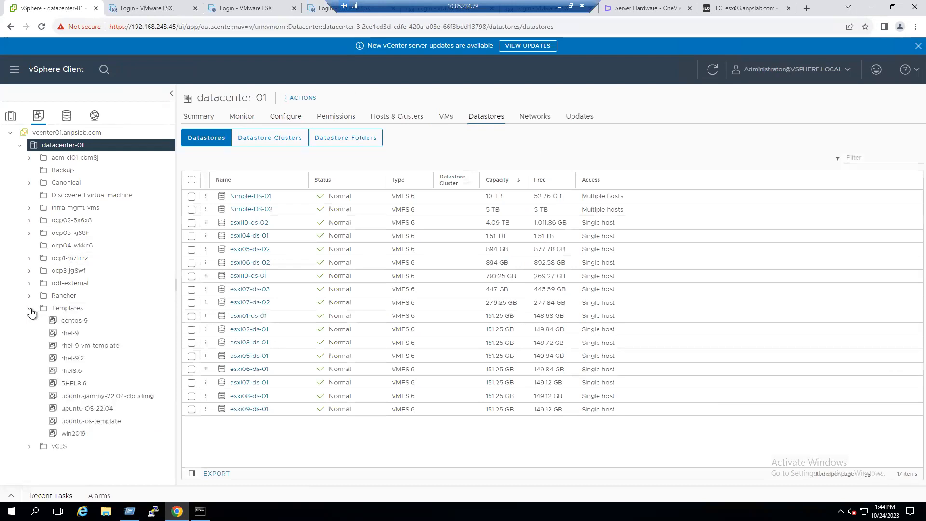
click(74, 386)
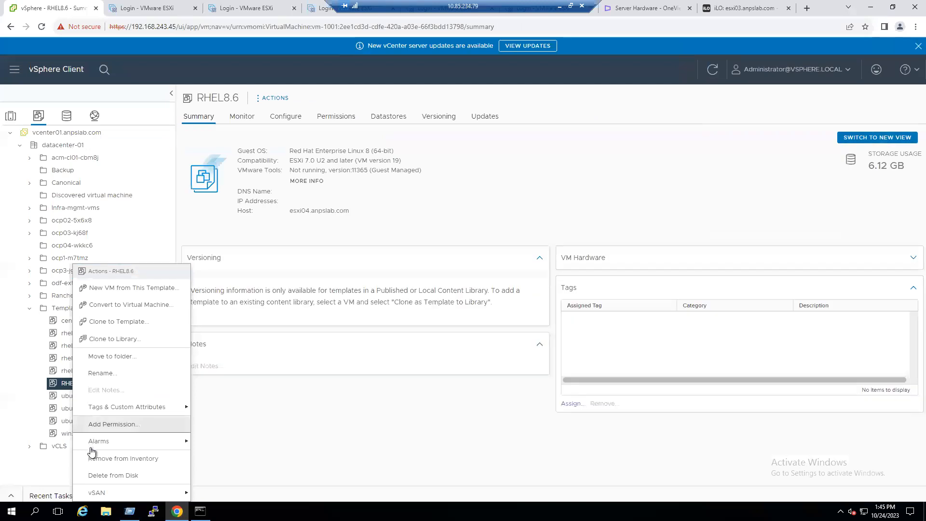
click(421, 427)
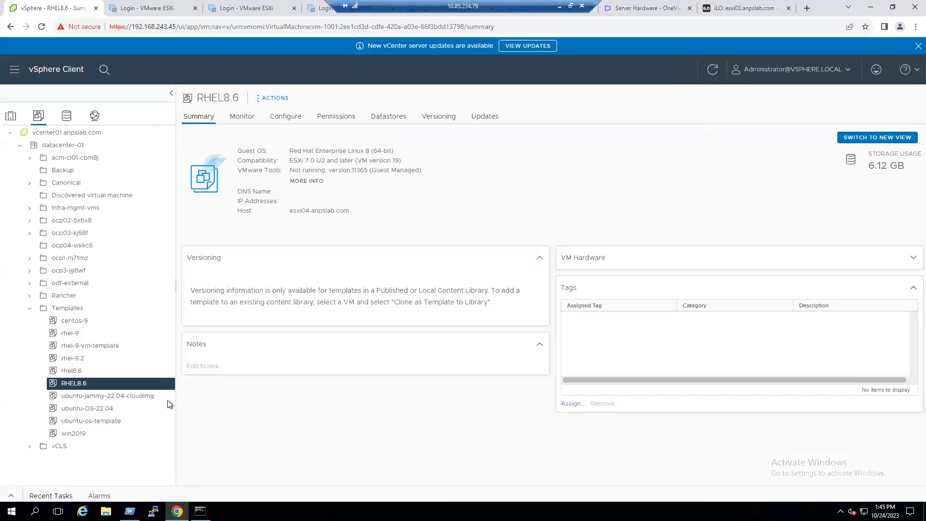
Examine the rhel8.6 template's configuration, permissions, issues and summary, and collapse the Templates folder.
click(68, 371)
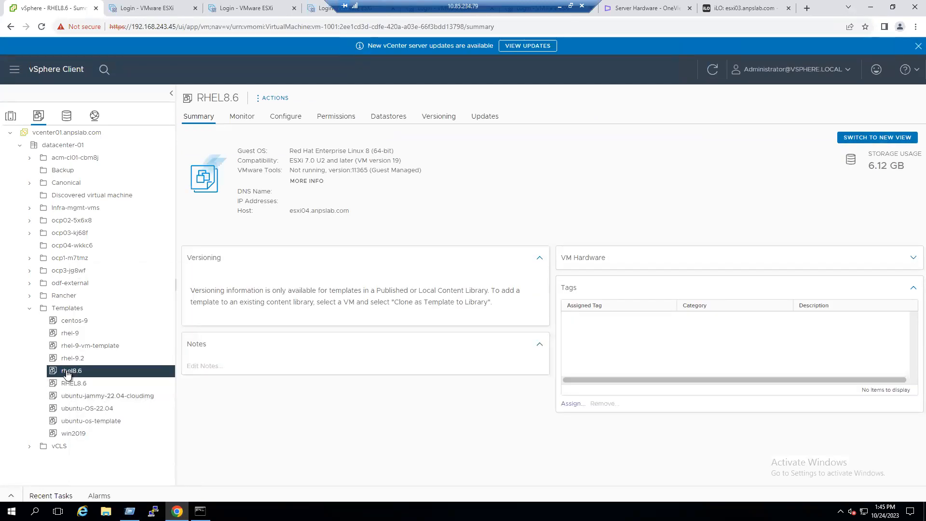
click(282, 119)
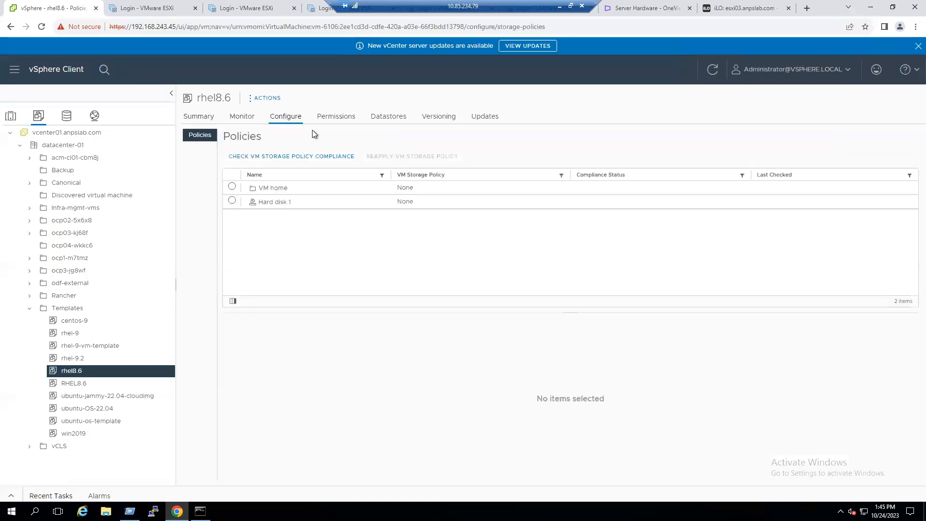
click(360, 123)
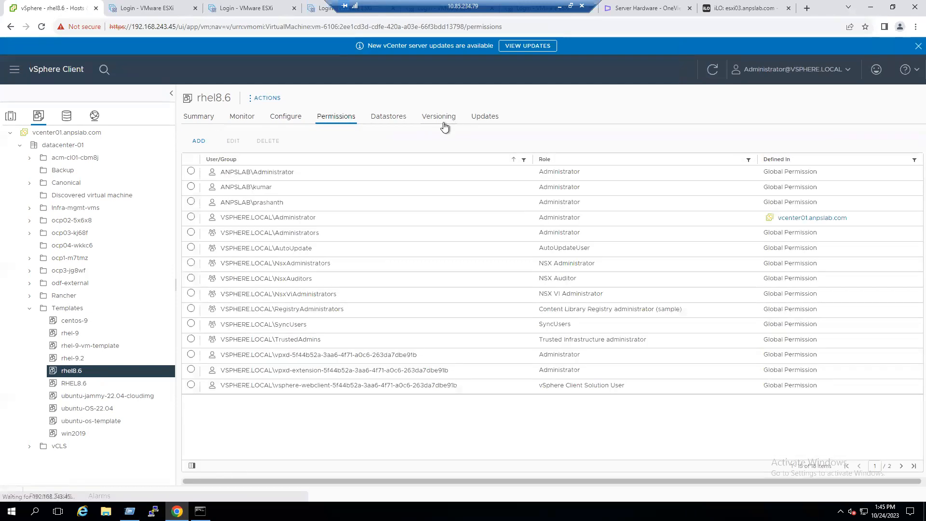
click(238, 120)
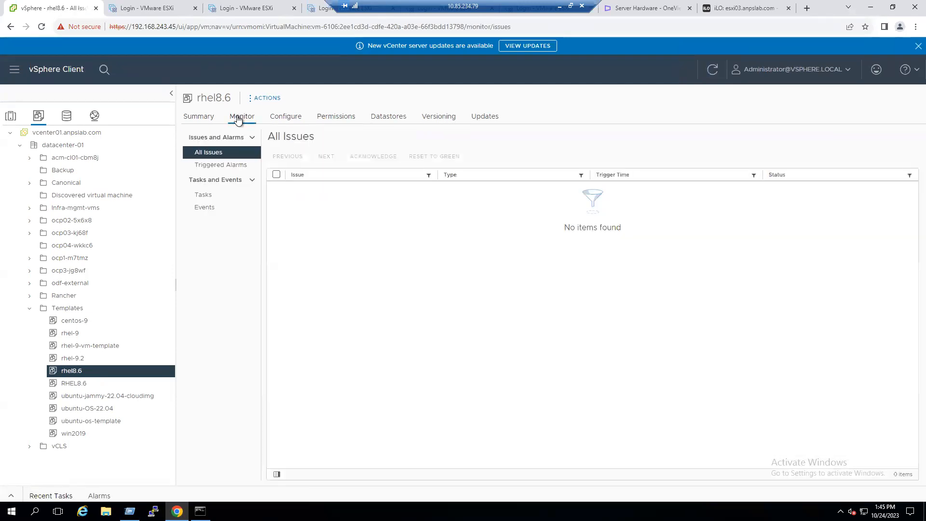
click(202, 120)
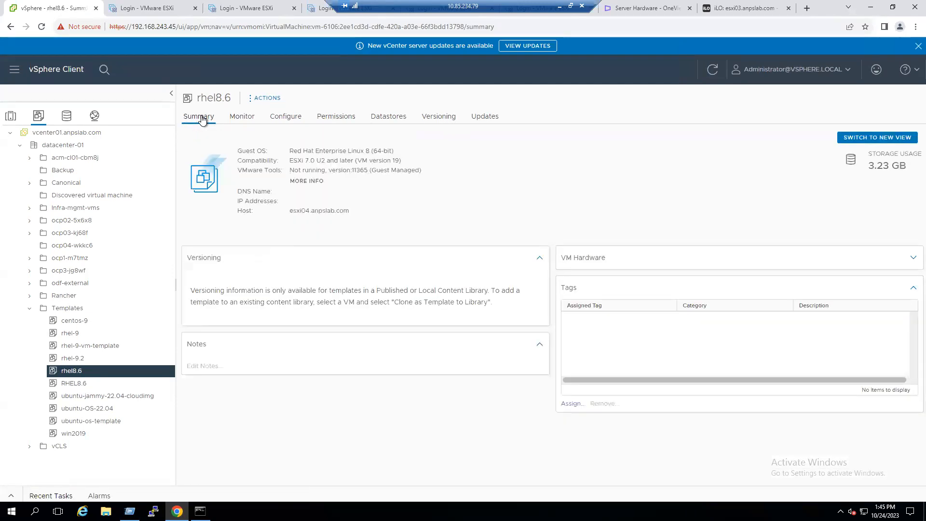
right_click(75, 373)
click(271, 416)
click(29, 309)
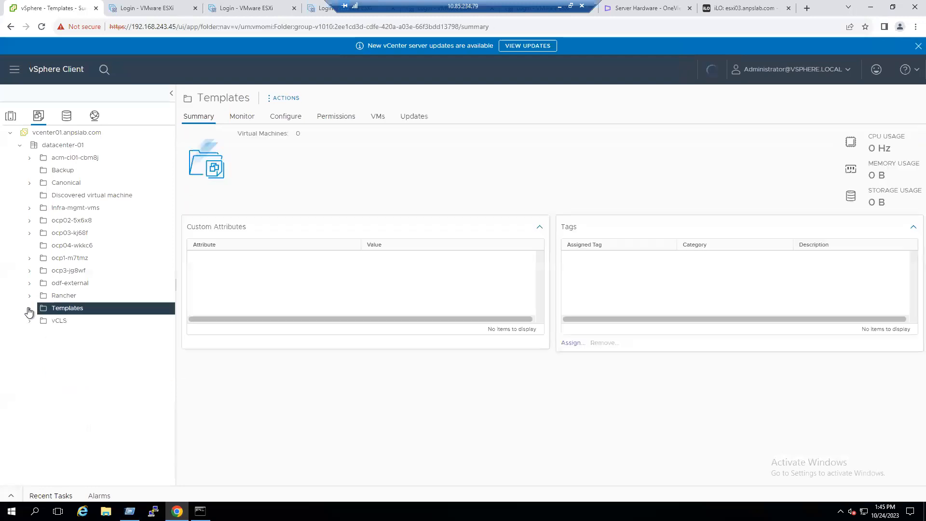
Show the hosts and clusters inventory and compare the datastores of cluster-03, cluster-02 and cluster-01.
click(10, 121)
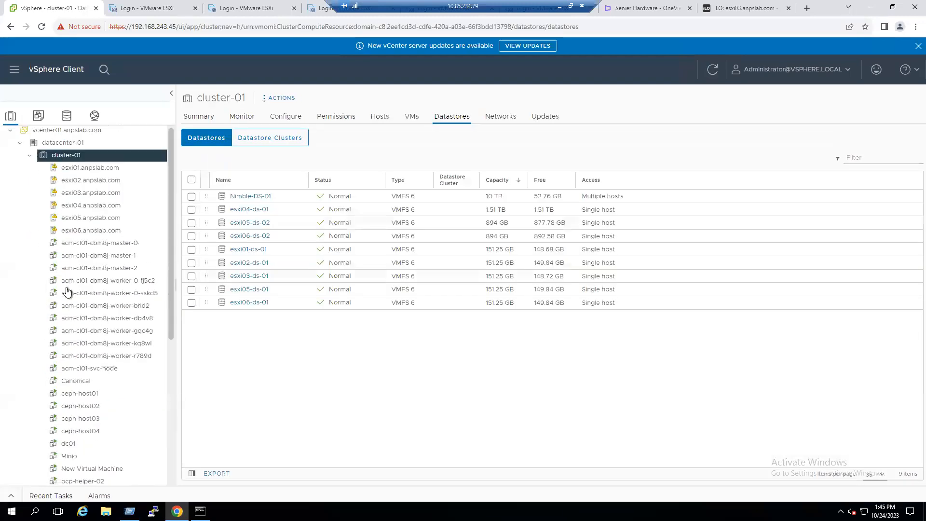
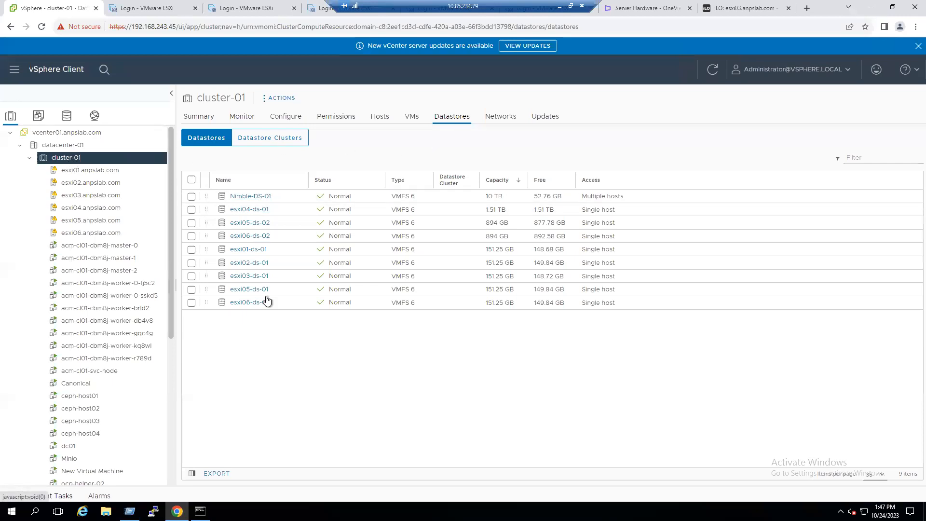
click(29, 157)
click(68, 187)
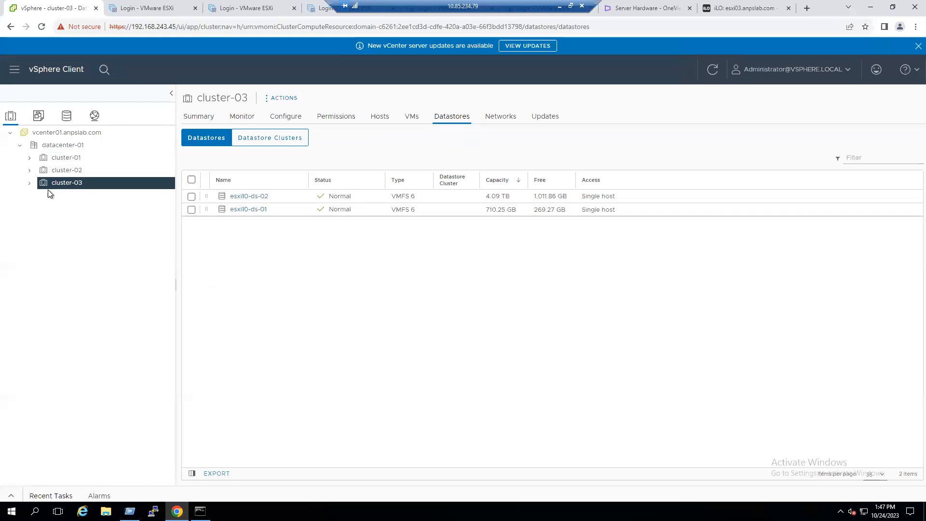
click(64, 172)
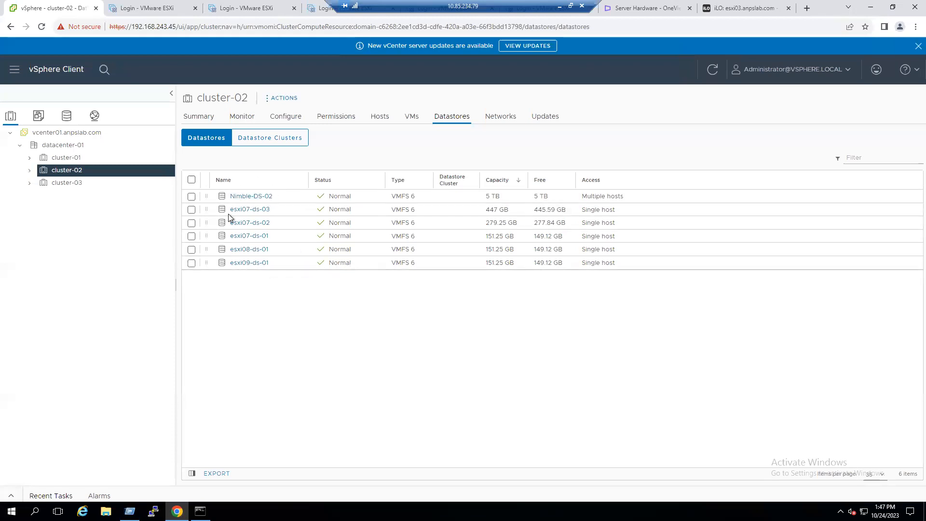
click(77, 163)
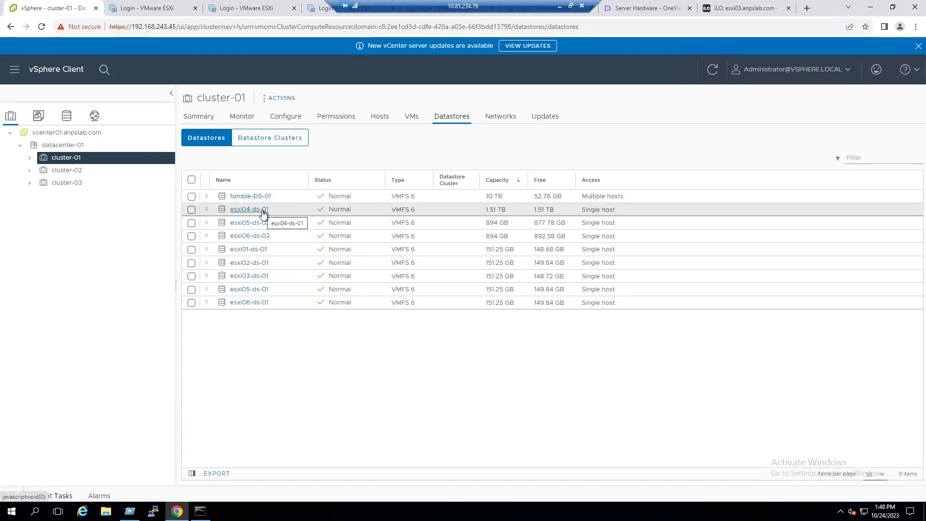
Migrate only the storage of the Canonical virtual machine in cluster-01 to datastore esxi02-ds-01, and display the recent tasks.
click(30, 157)
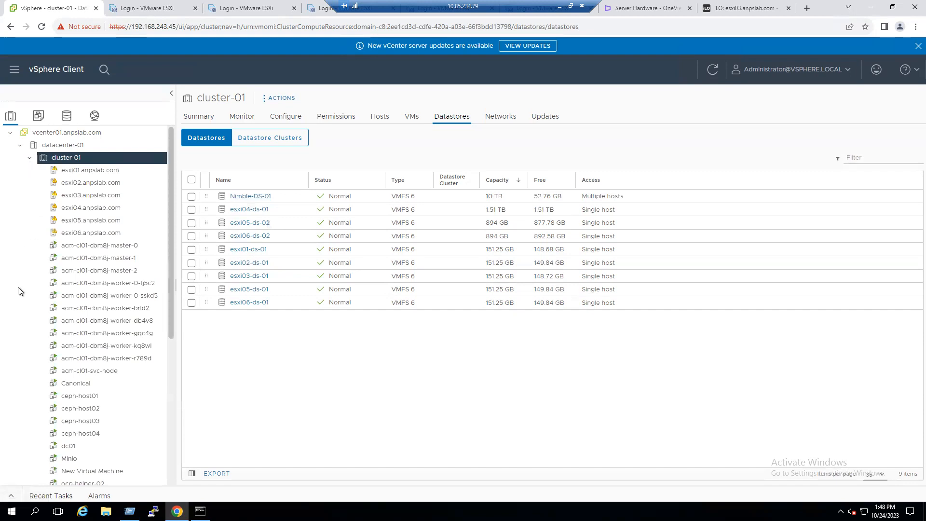
scroll(18, 291, down, 2)
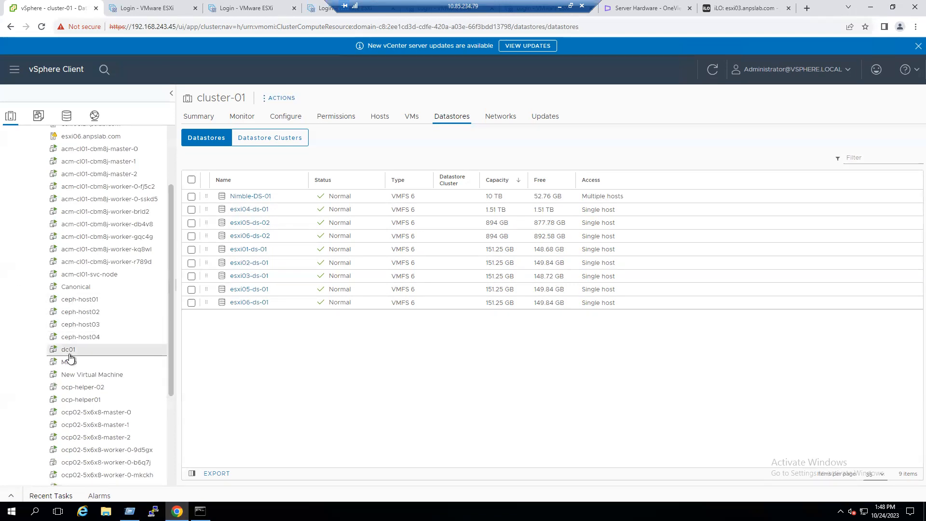
click(76, 287)
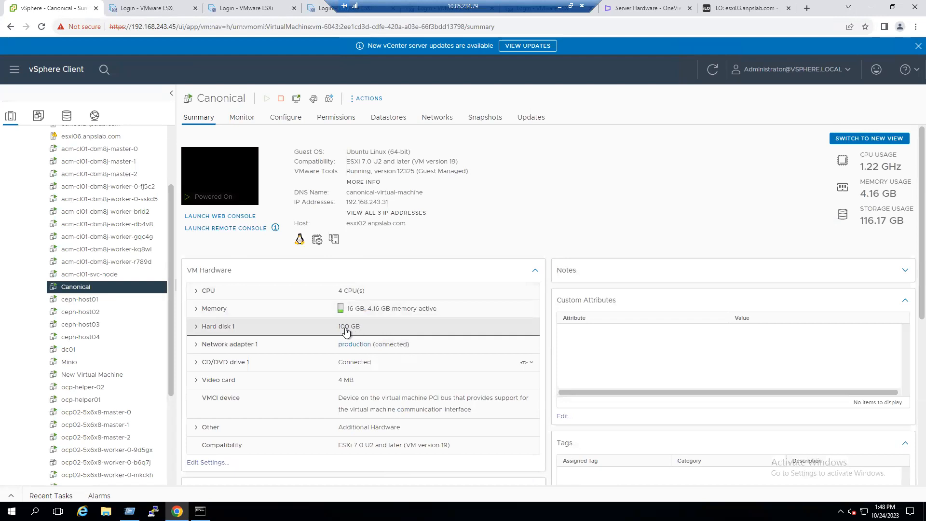
right_click(82, 289)
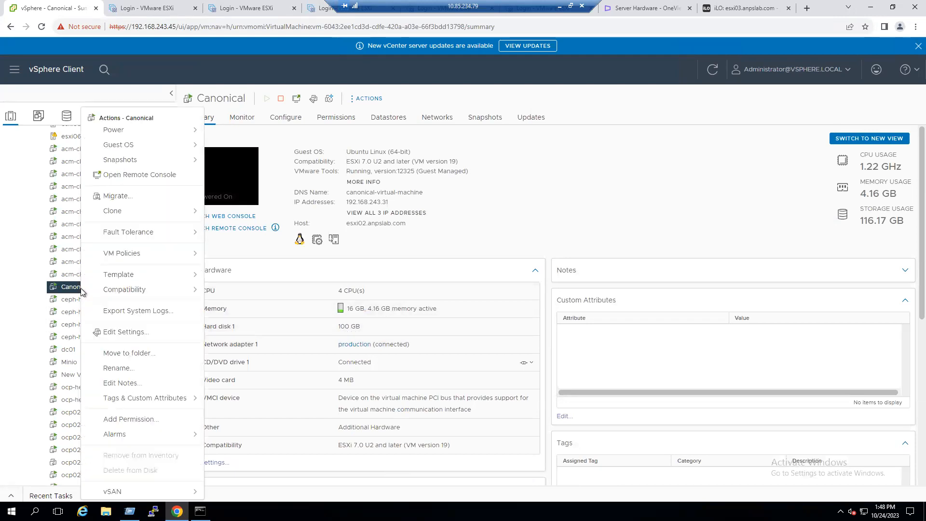
click(123, 190)
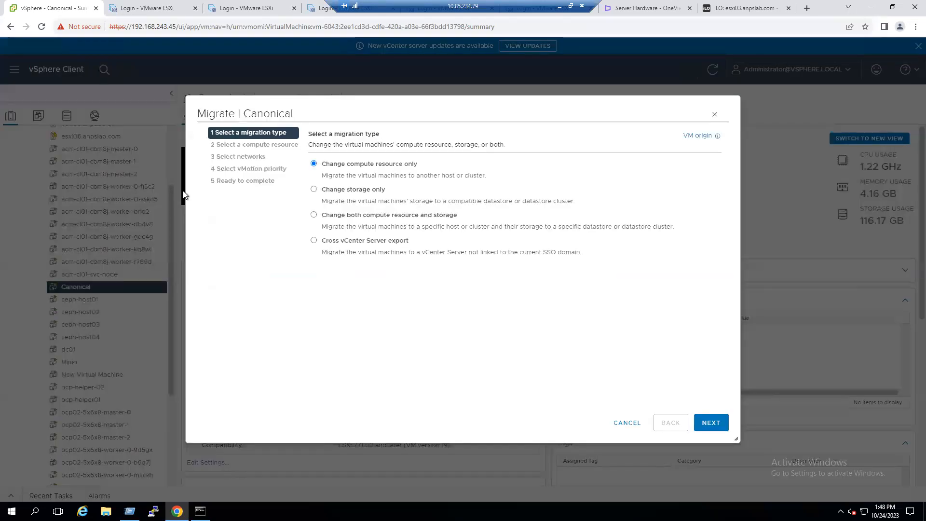
click(355, 190)
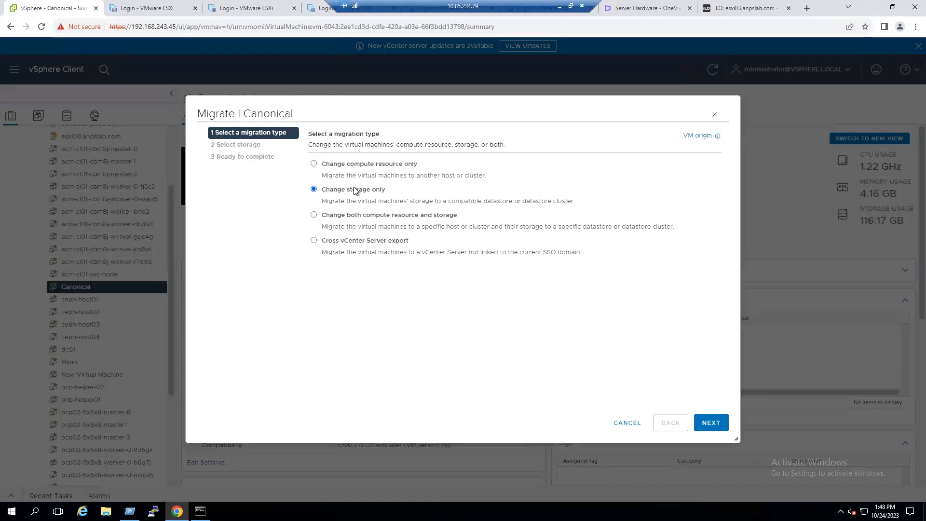
click(708, 423)
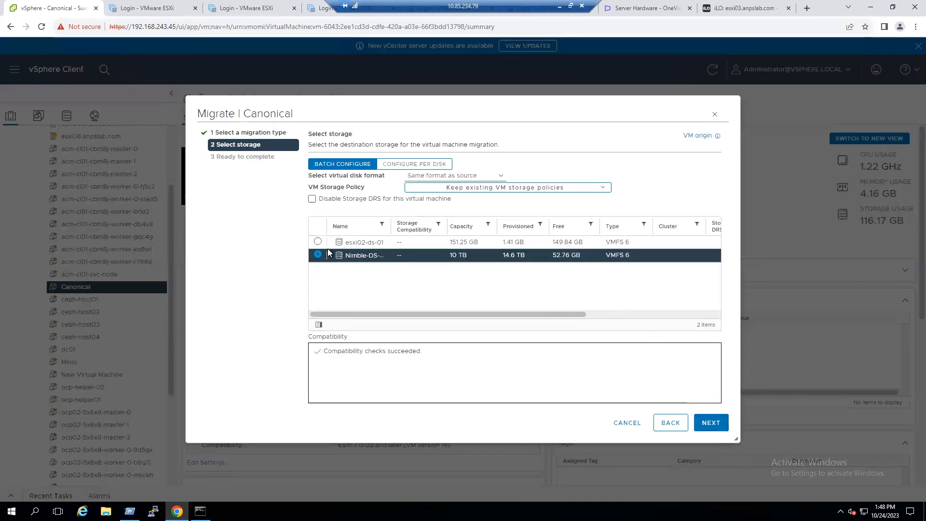
click(319, 242)
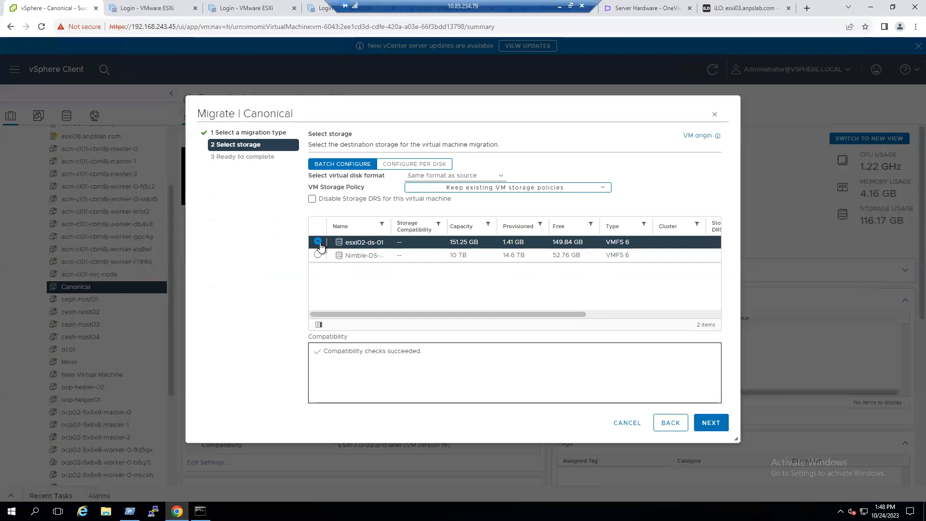
click(716, 422)
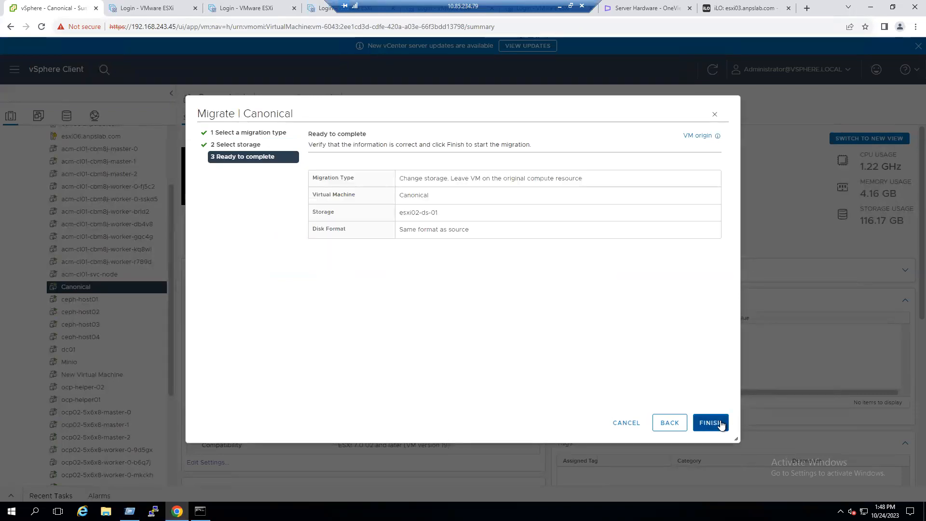
click(721, 423)
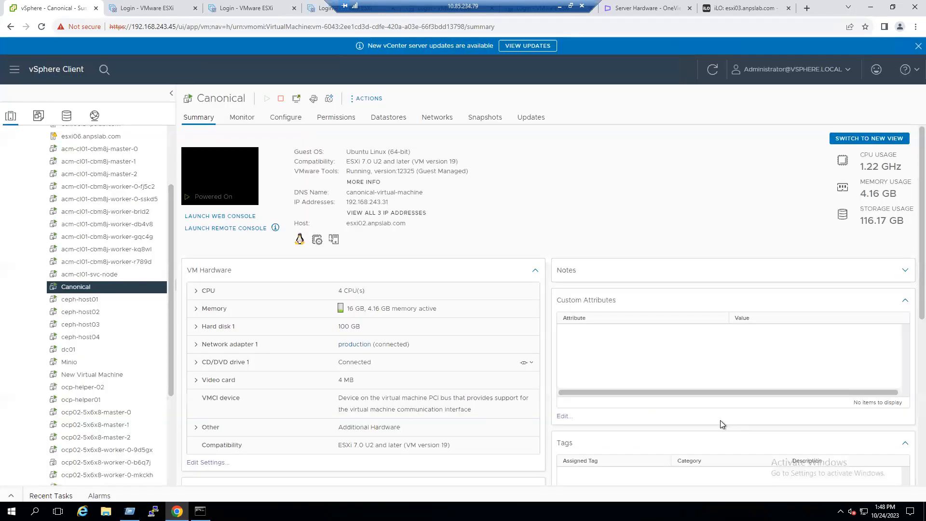
click(12, 497)
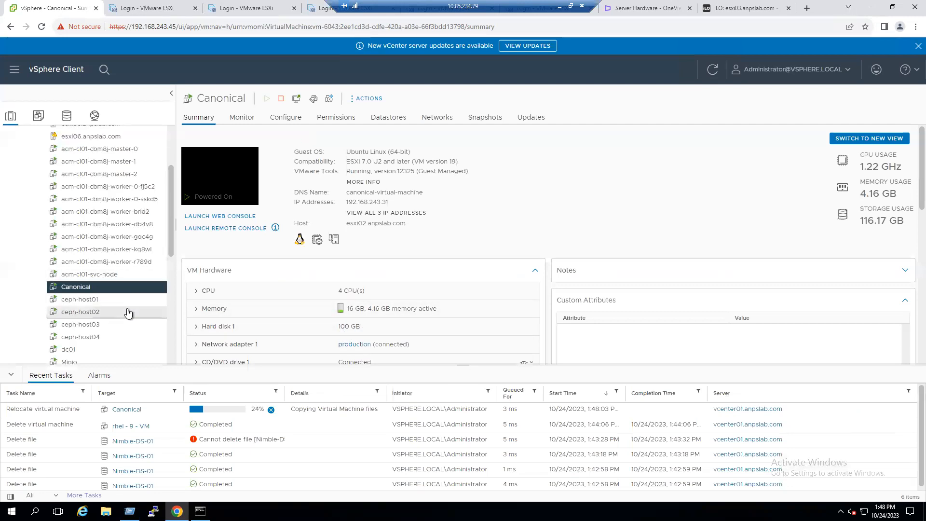
Open the summary of "New Virtual Machine" in cluster-01 and check which datastore holds its Hard disk 1.
scroll(128, 314, down, 1)
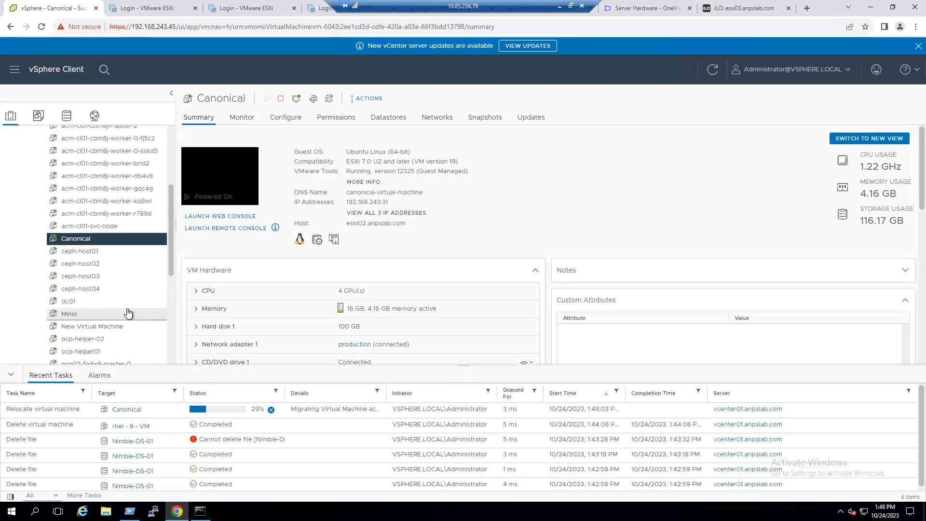
scroll(128, 313, down, 1)
click(103, 278)
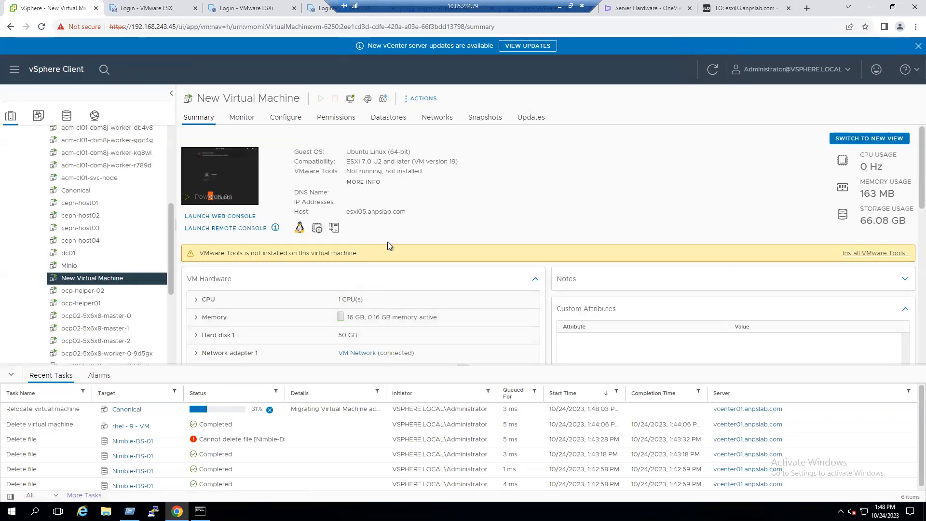
scroll(375, 267, down, 2)
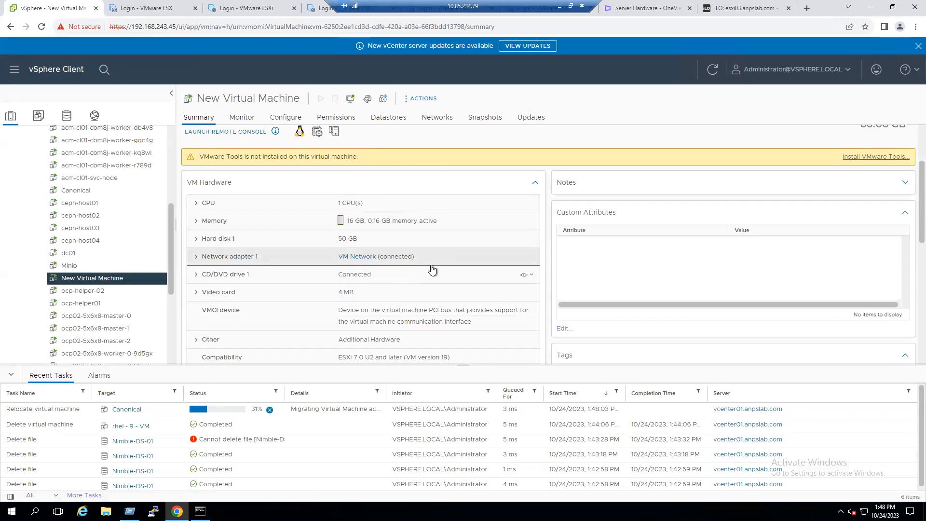
click(196, 238)
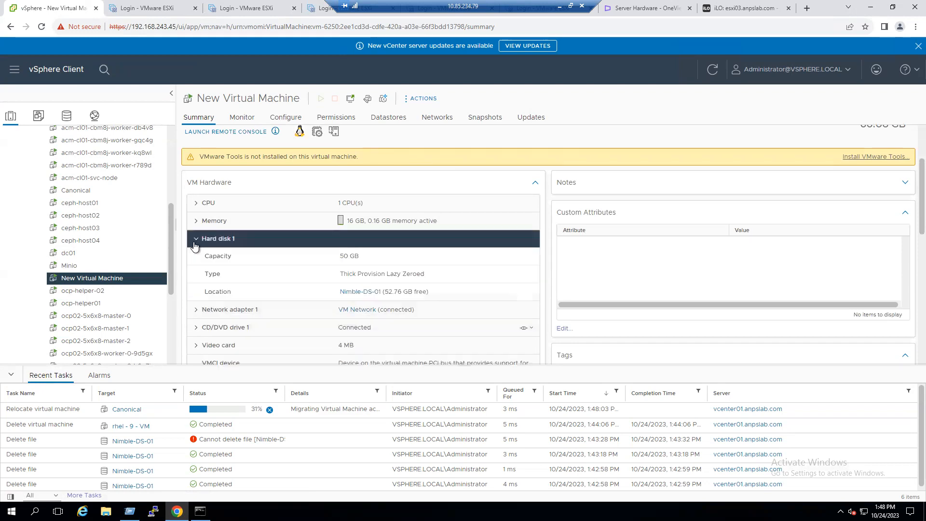
Migrate only the storage of "New Virtual Machine" to datastore esxi05-ds-02, keeping the same disk format as the source.
right_click(103, 281)
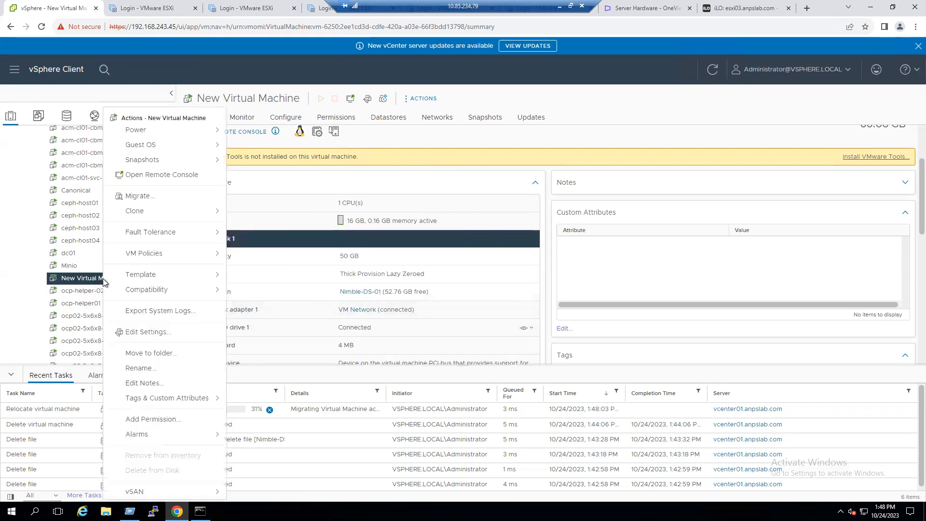
click(144, 196)
click(368, 191)
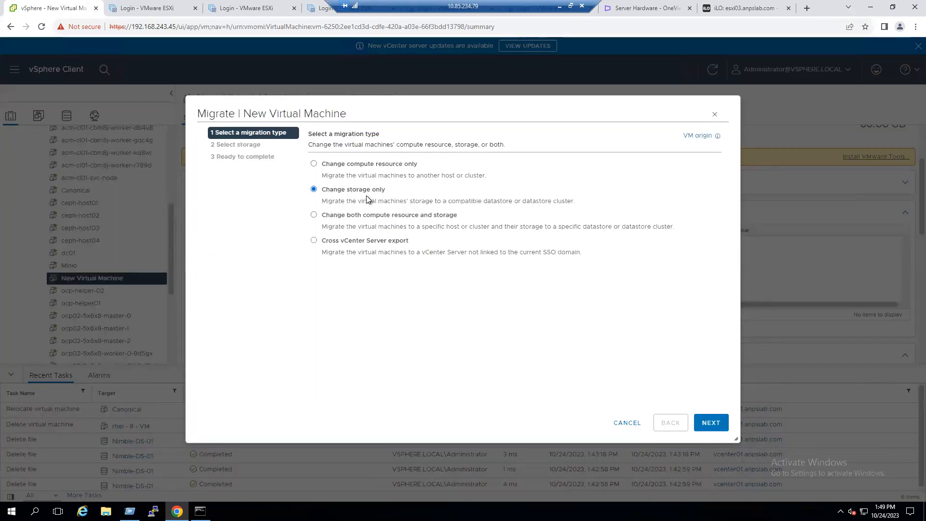
click(713, 424)
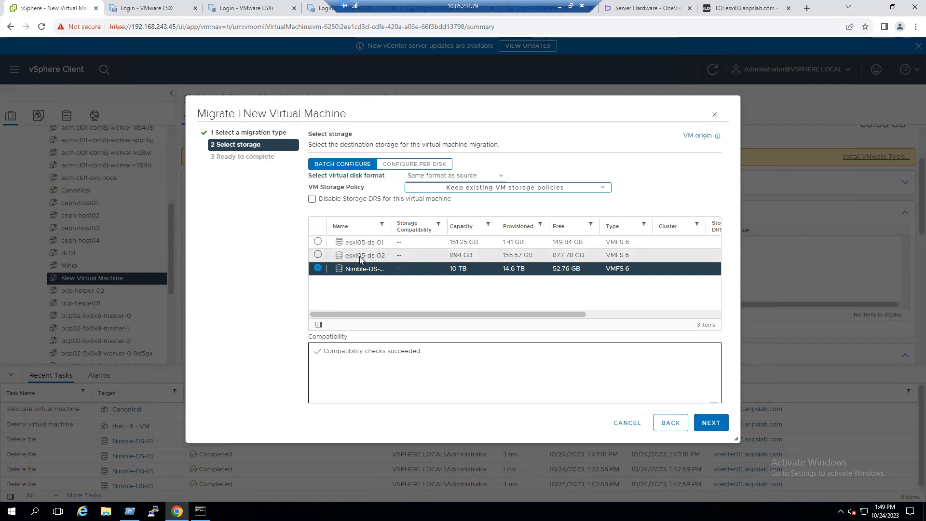
click(318, 255)
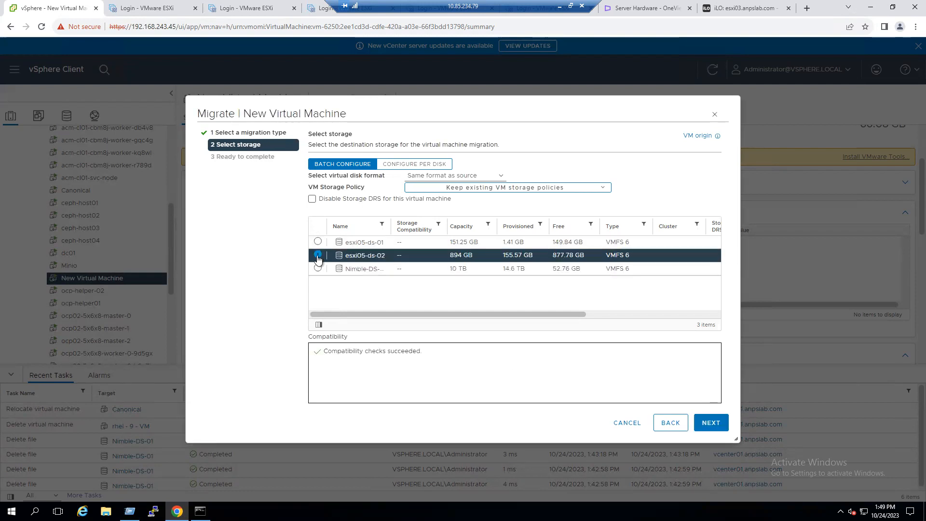
click(713, 424)
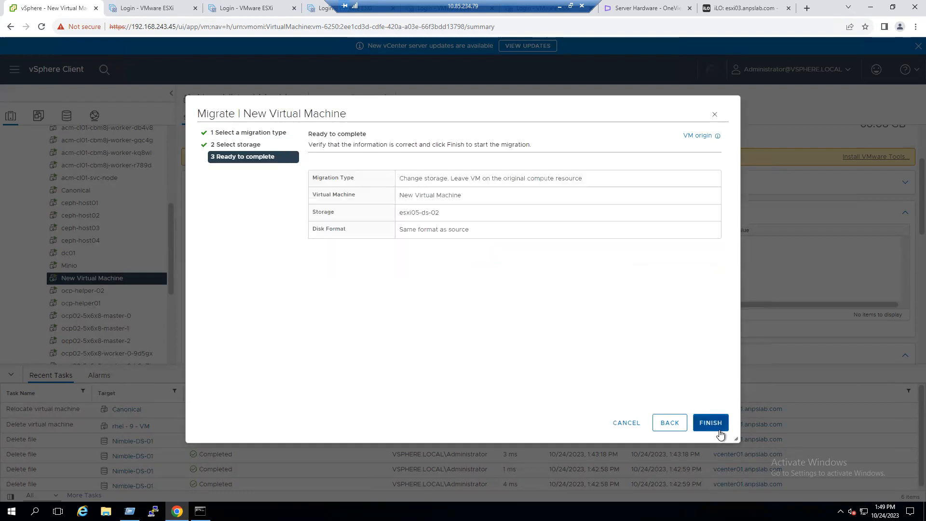
click(711, 424)
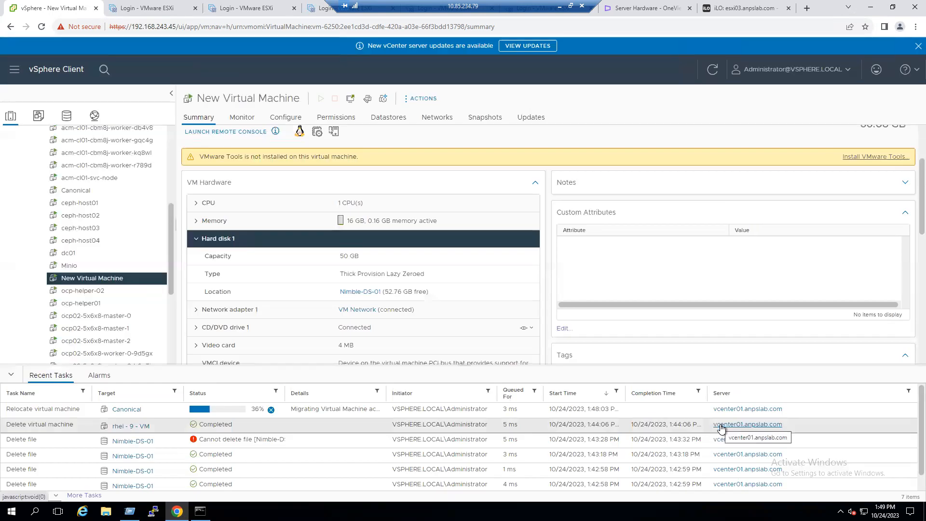
scroll(143, 275, down, 2)
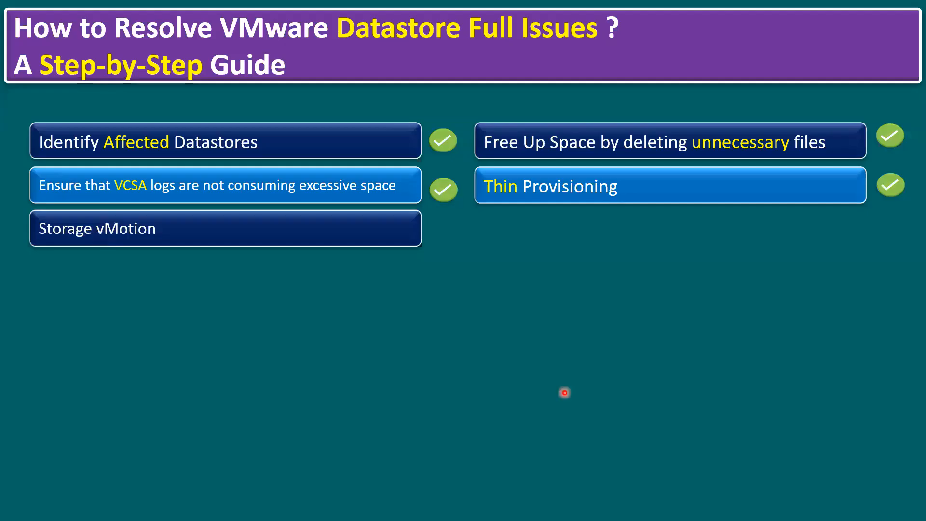
click(260, 289)
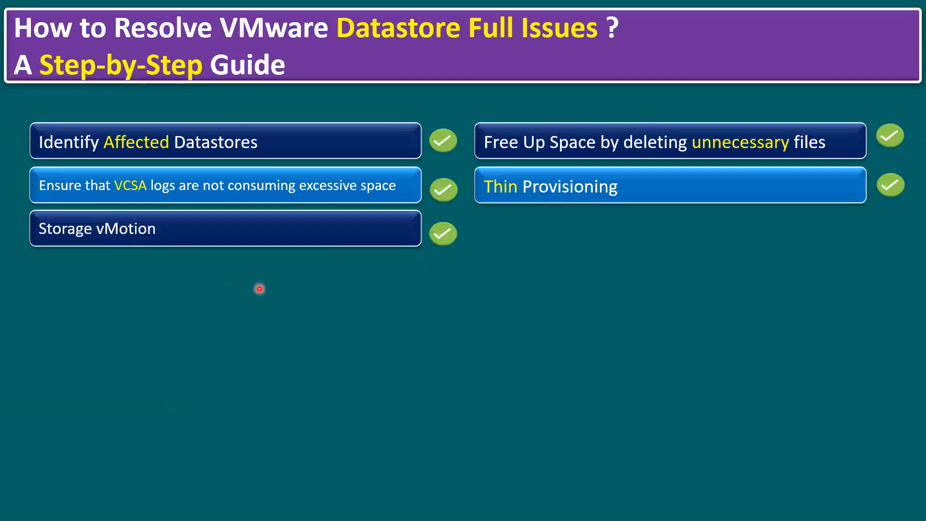
click(491, 48)
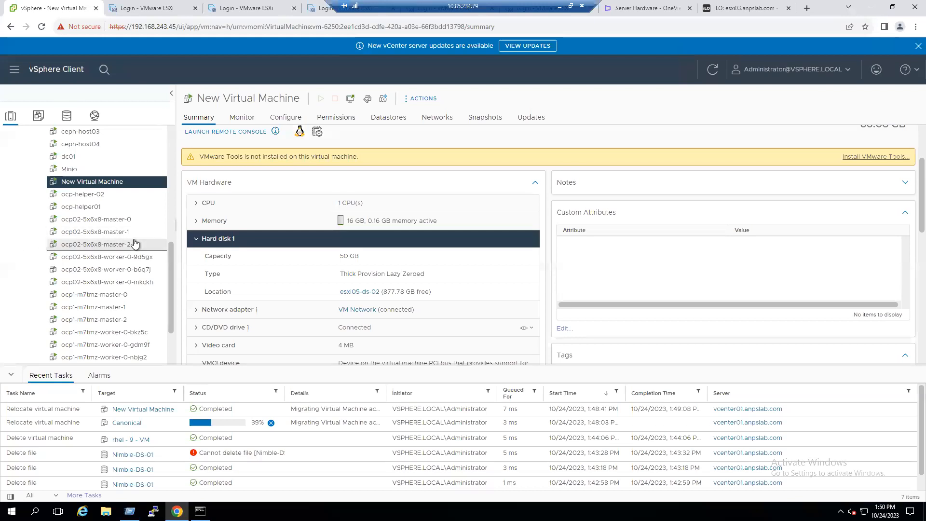
Open the general settings of vcenter01.anpslab.com and examine the database task and event cleanup and retention values.
scroll(136, 244, up, 5)
scroll(135, 244, up, 1)
click(63, 135)
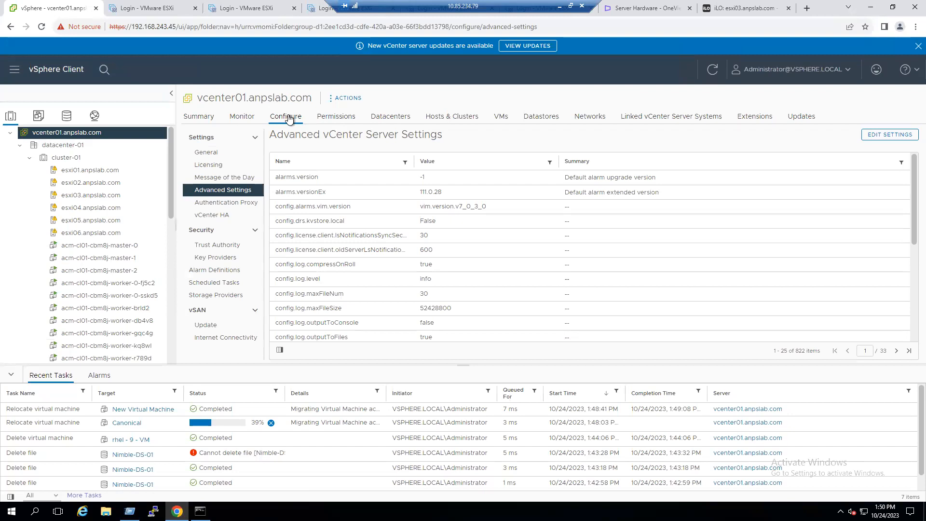
click(207, 153)
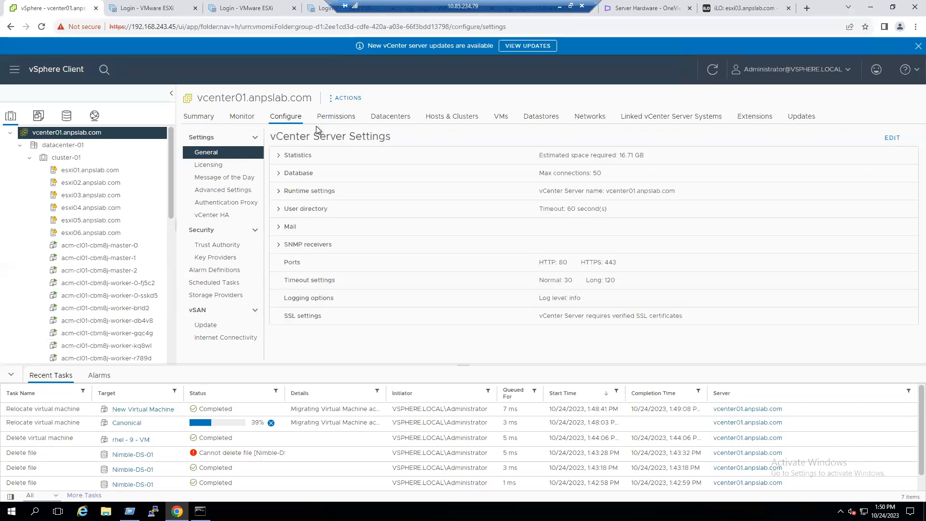
click(280, 180)
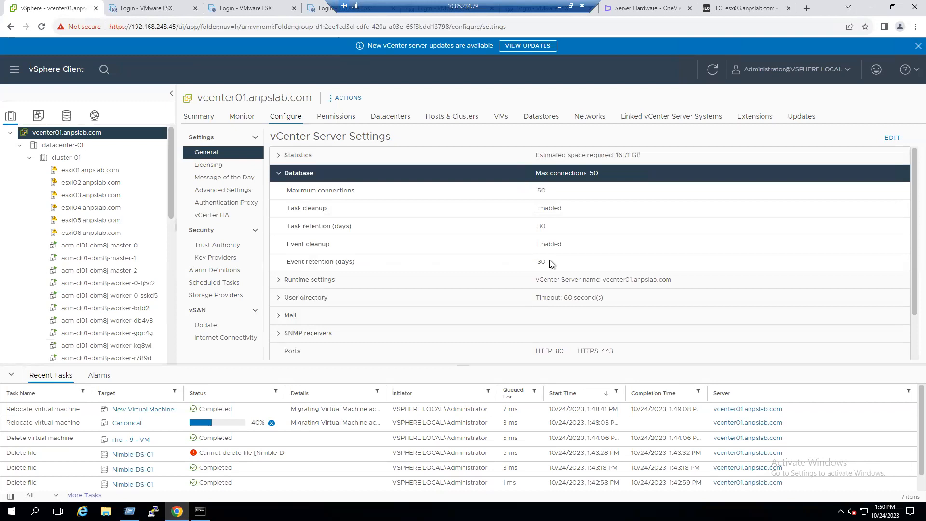
drag(300, 246, 326, 245)
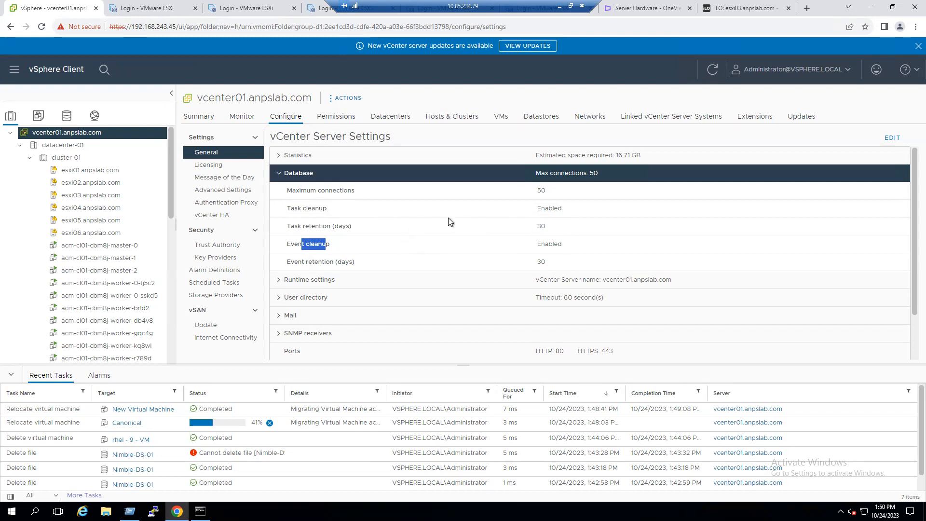
double_click(543, 225)
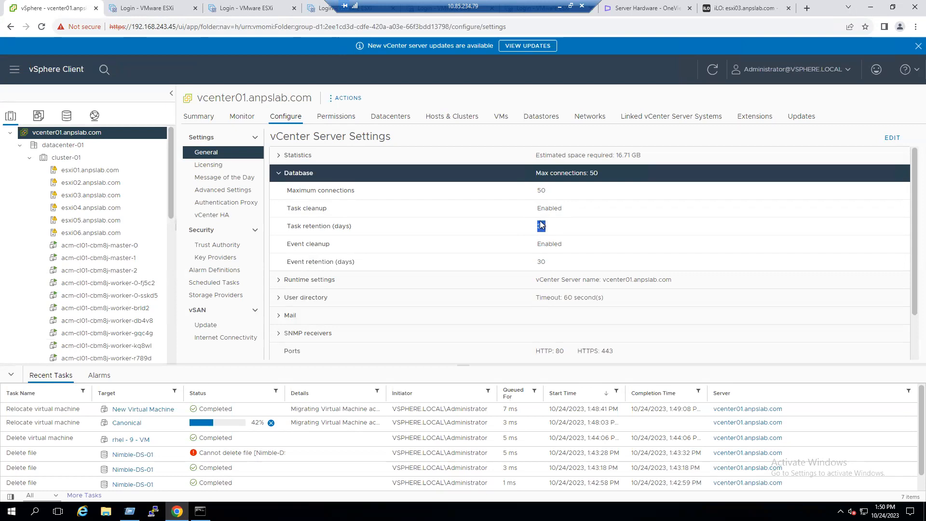
Open the vCenter database settings for editing, review the task retention and the event retention warning, and cancel the dialog.
click(886, 140)
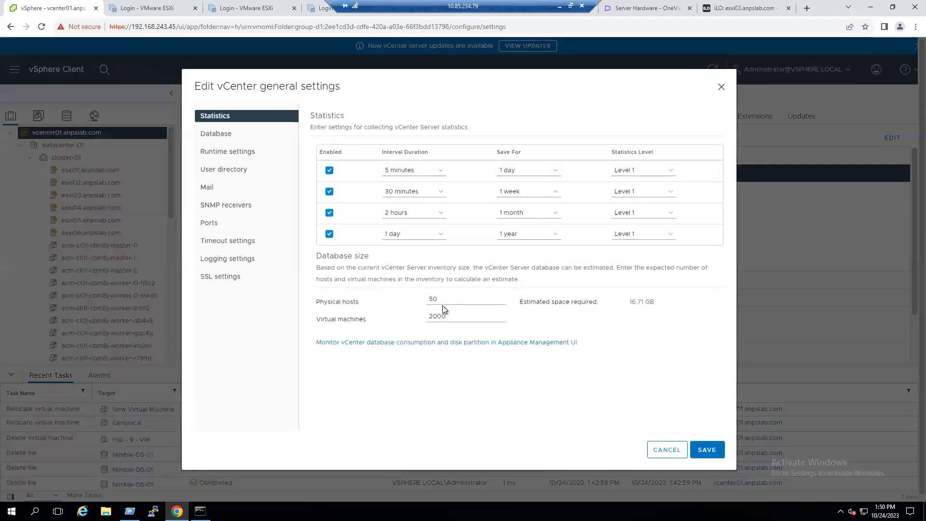
click(217, 133)
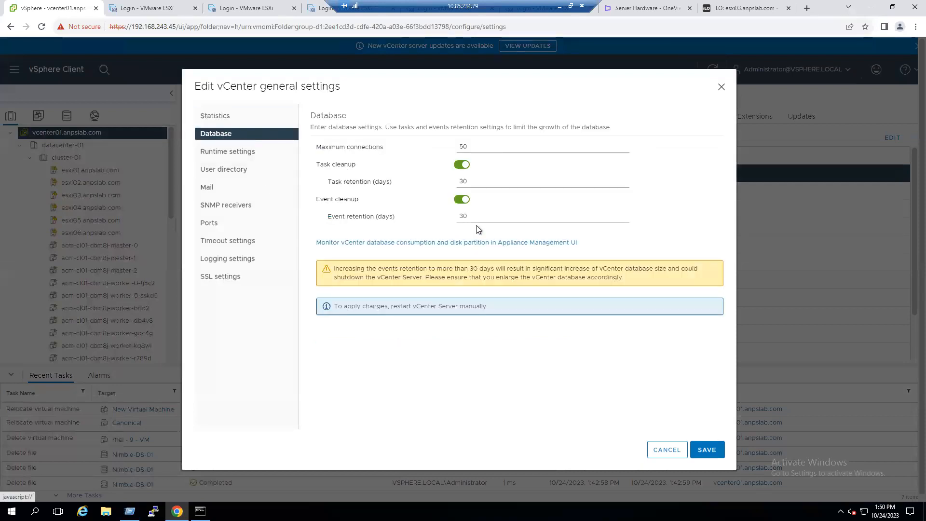
double_click(475, 183)
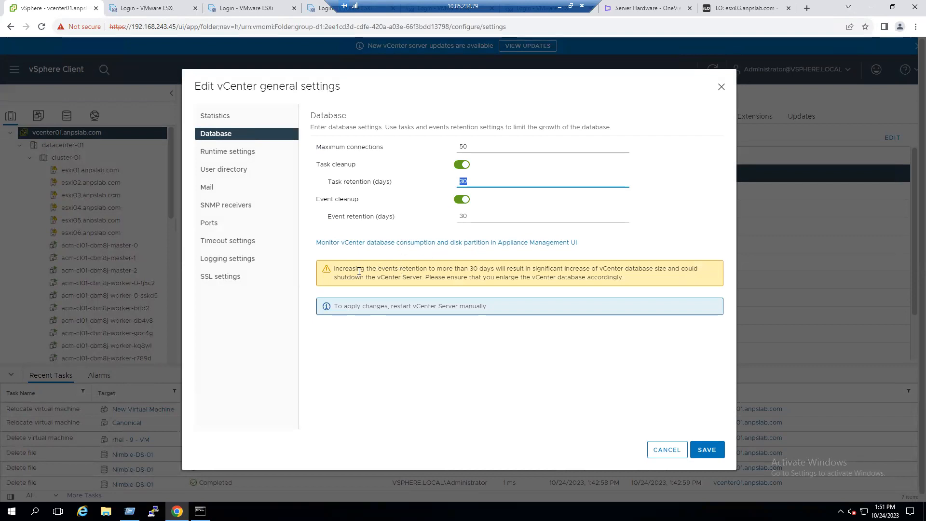
drag(412, 269, 665, 267)
drag(369, 279, 406, 278)
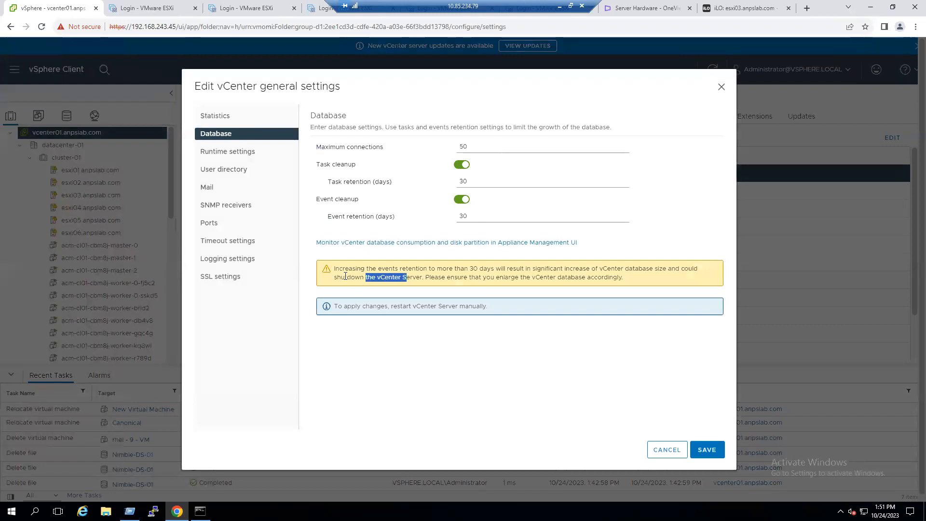
drag(335, 269, 629, 282)
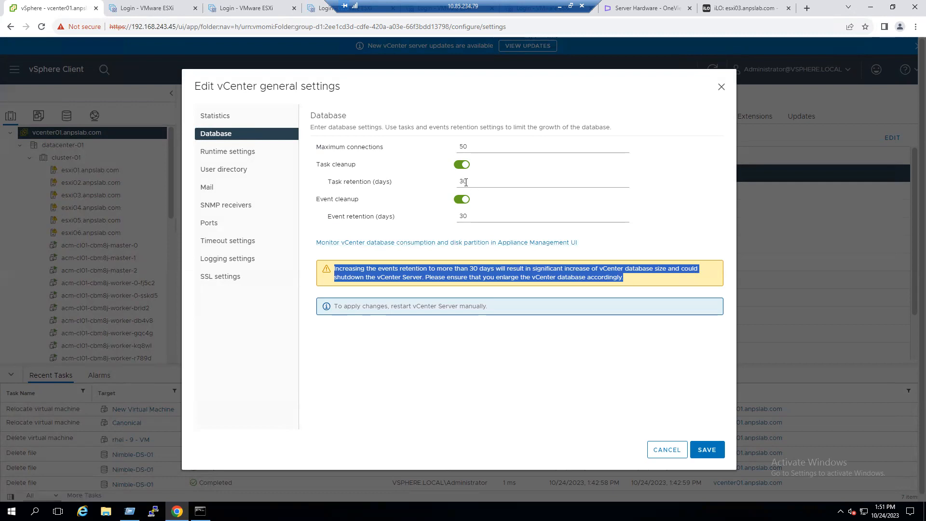
click(654, 450)
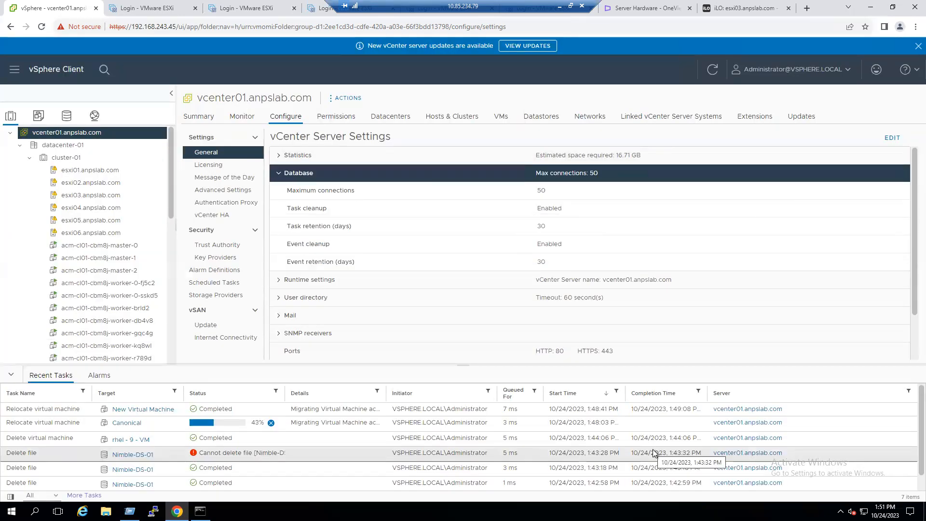